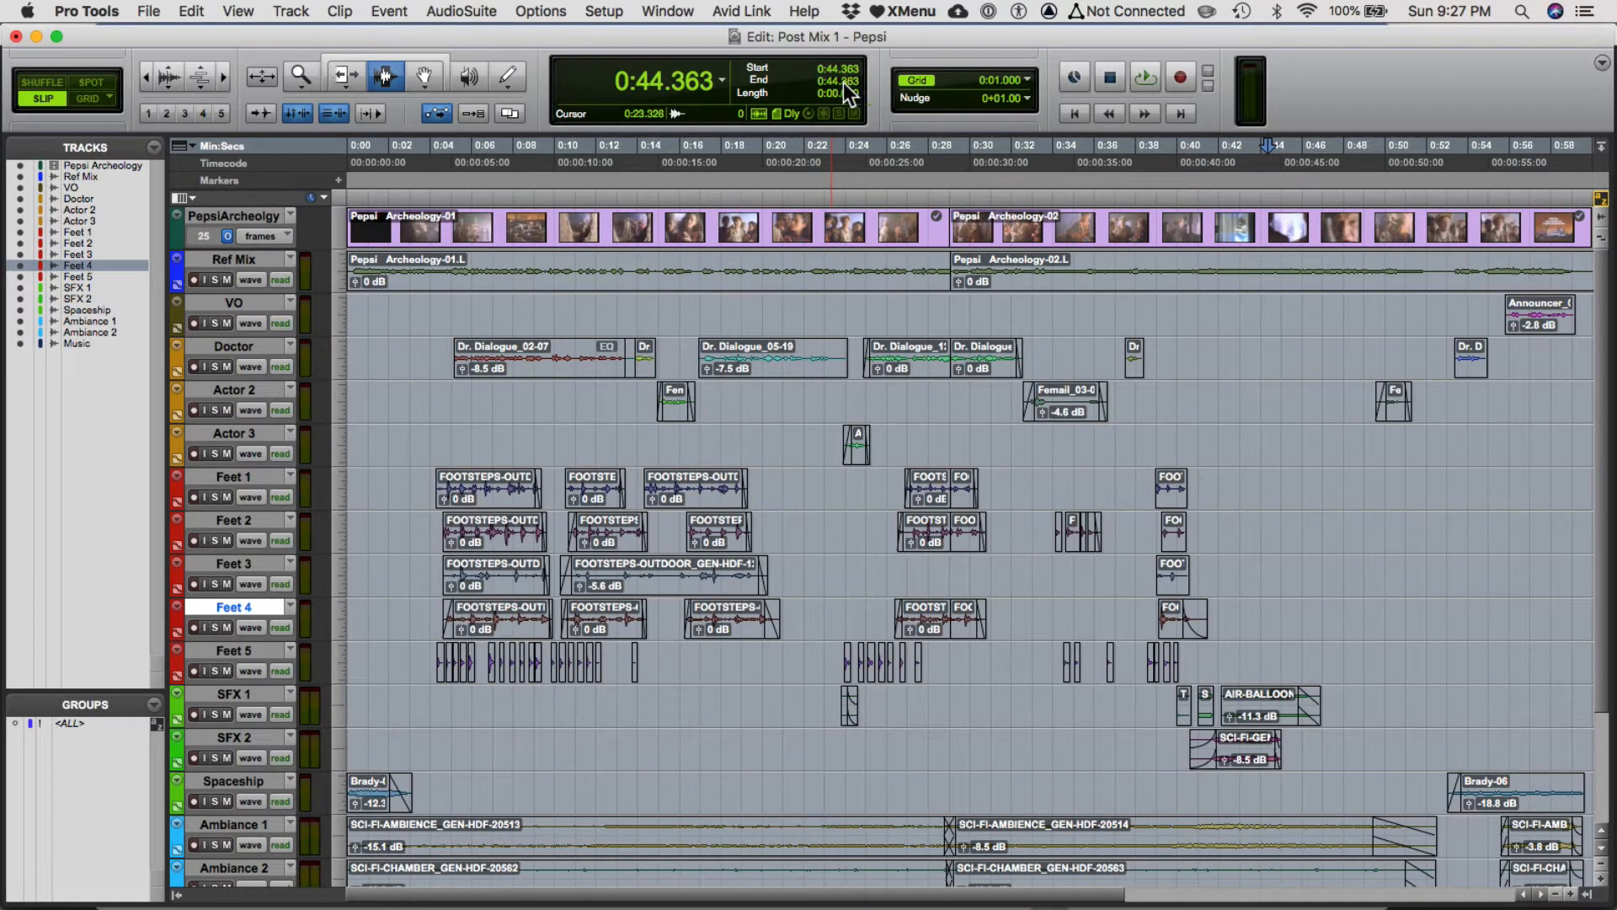
In the Mix window, select all tracks from Ref Mix through Music and route their outputs to stereo Bus 1-2.
{"action": "key", "text": "super+equal"}
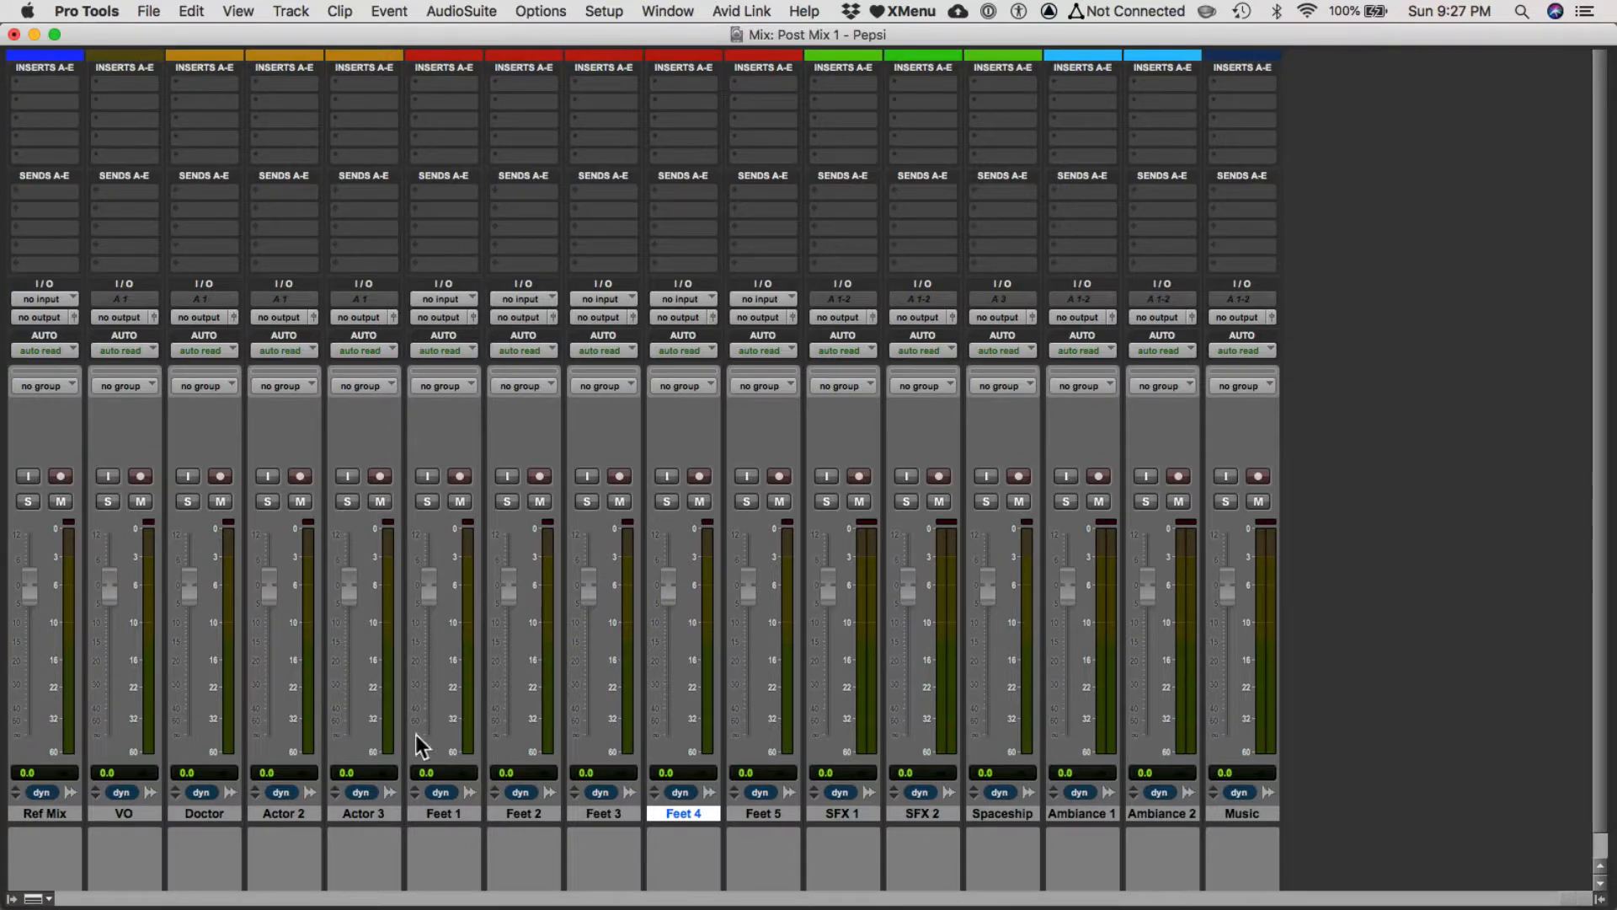
{"action": "left_click", "coordinate": [49, 811]}
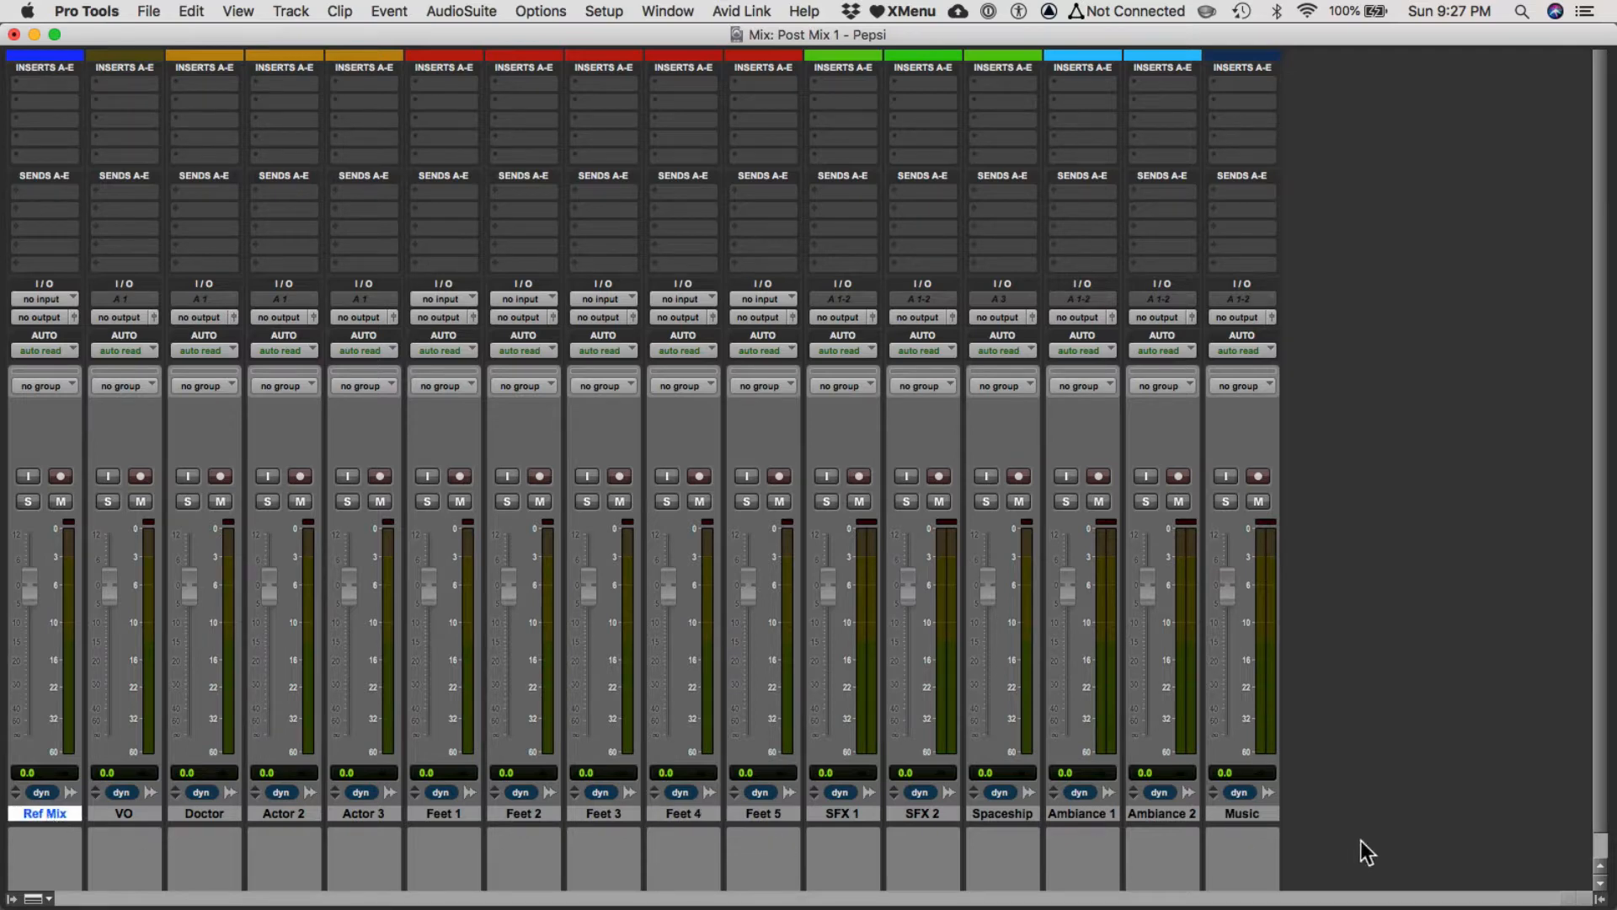
{"action": "left_click", "coordinate": [1231, 811], "text": "shift"}
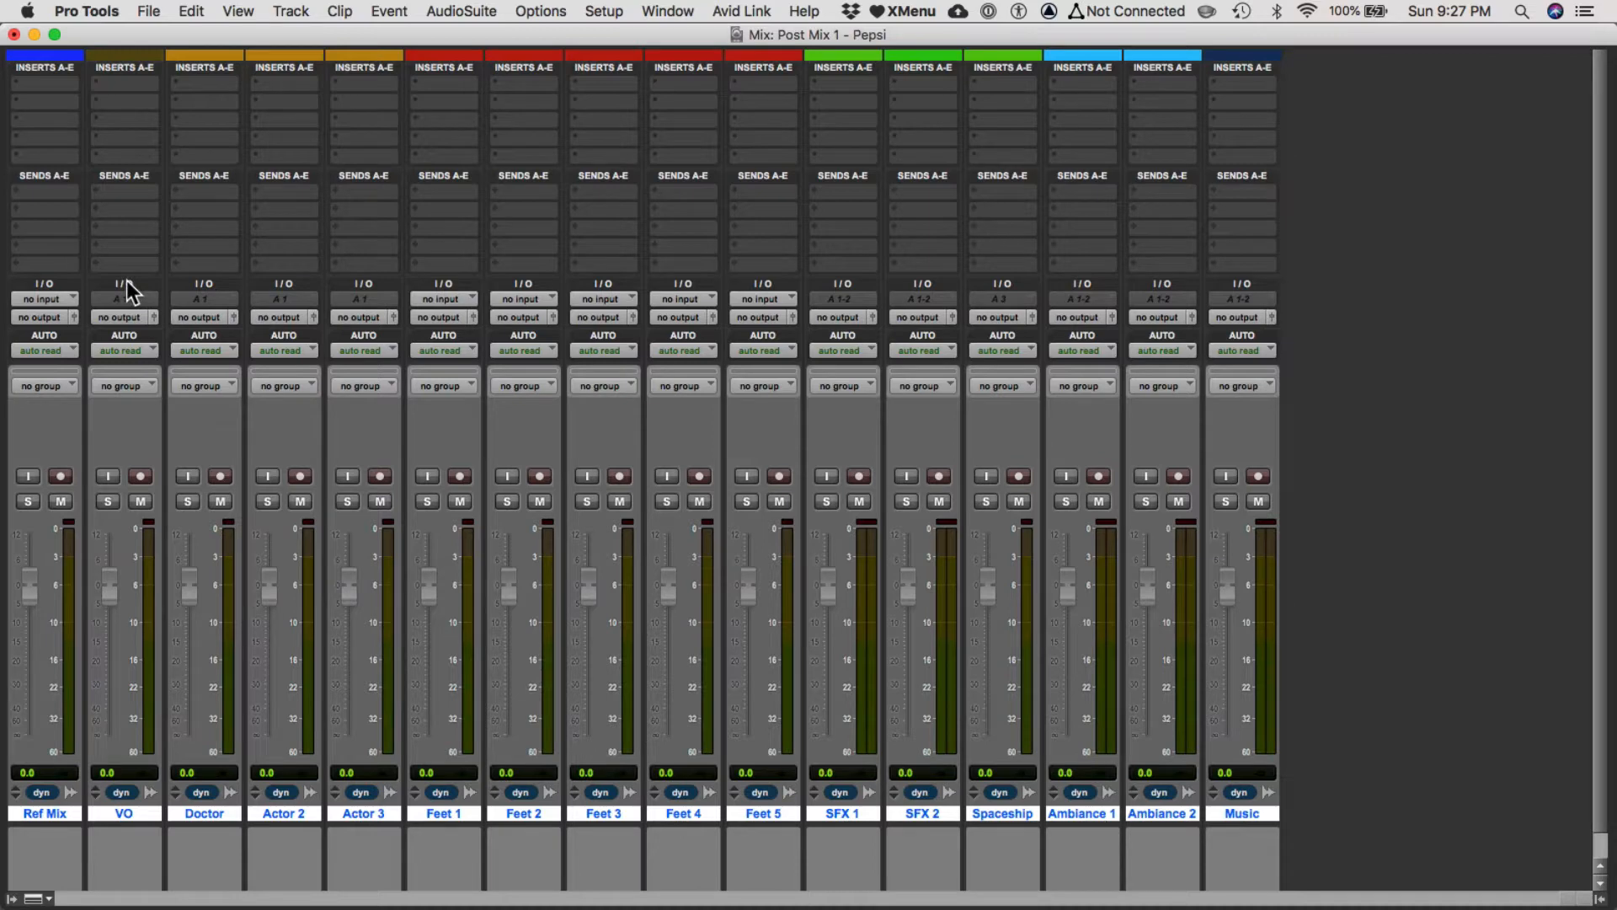
{"action": "left_click", "coordinate": [119, 317]}
{"action": "mouse_move", "coordinate": [143, 317]}
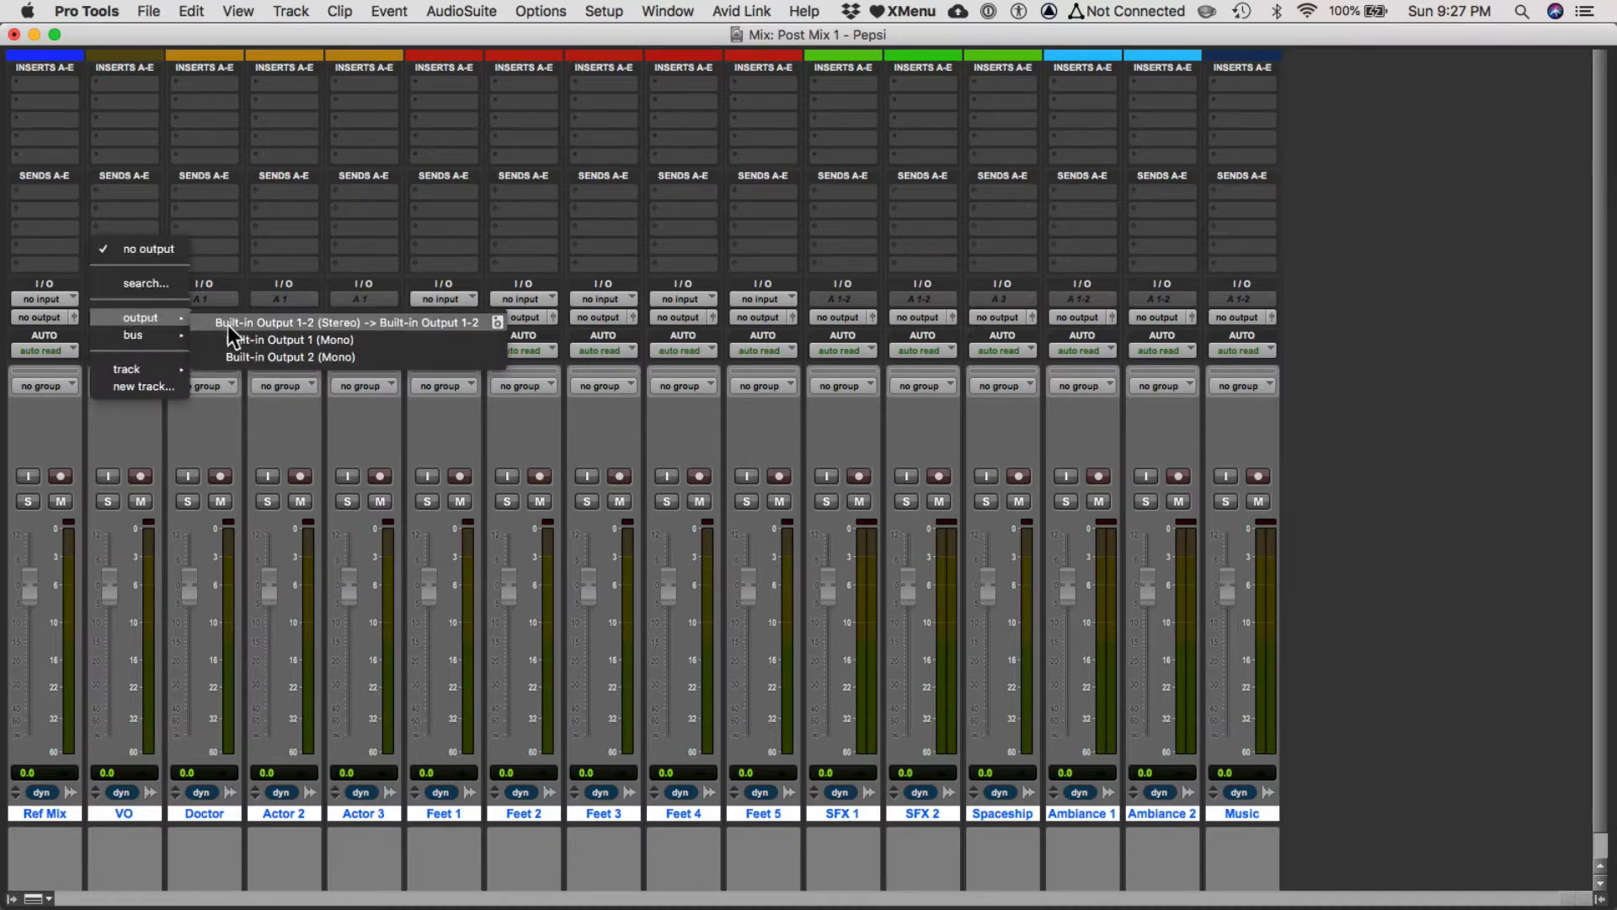
{"action": "left_click", "coordinate": [26, 233]}
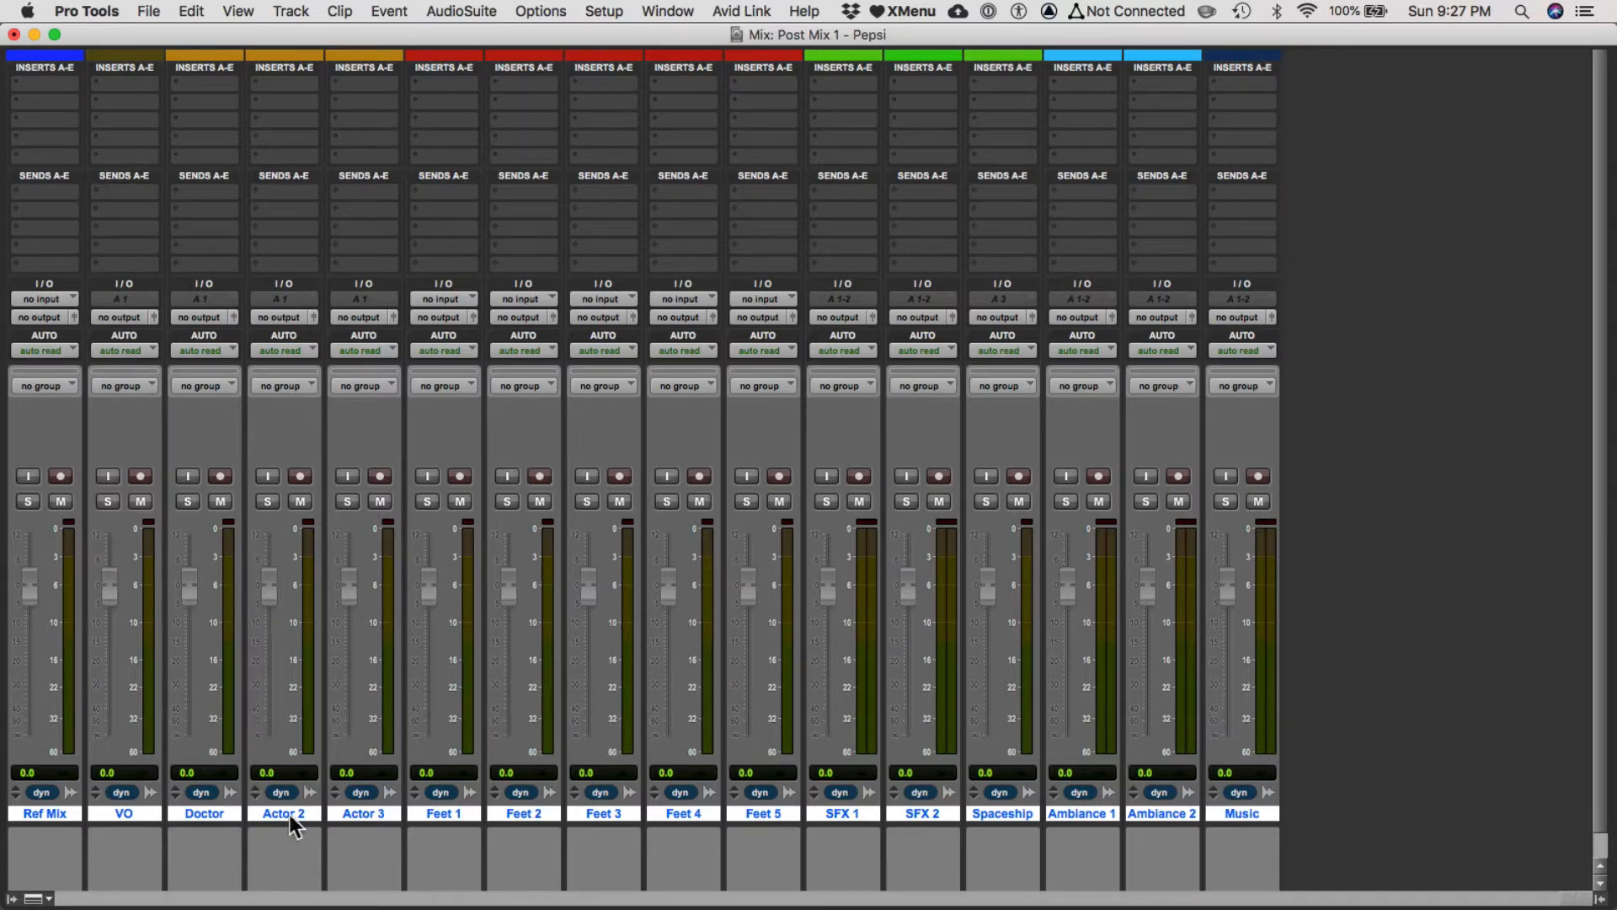
{"action": "left_click", "coordinate": [131, 808], "text": "alt"}
{"action": "left_click", "coordinate": [130, 811], "text": "alt"}
{"action": "left_click", "coordinate": [122, 317]}
{"action": "mouse_move", "coordinate": [119, 317]}
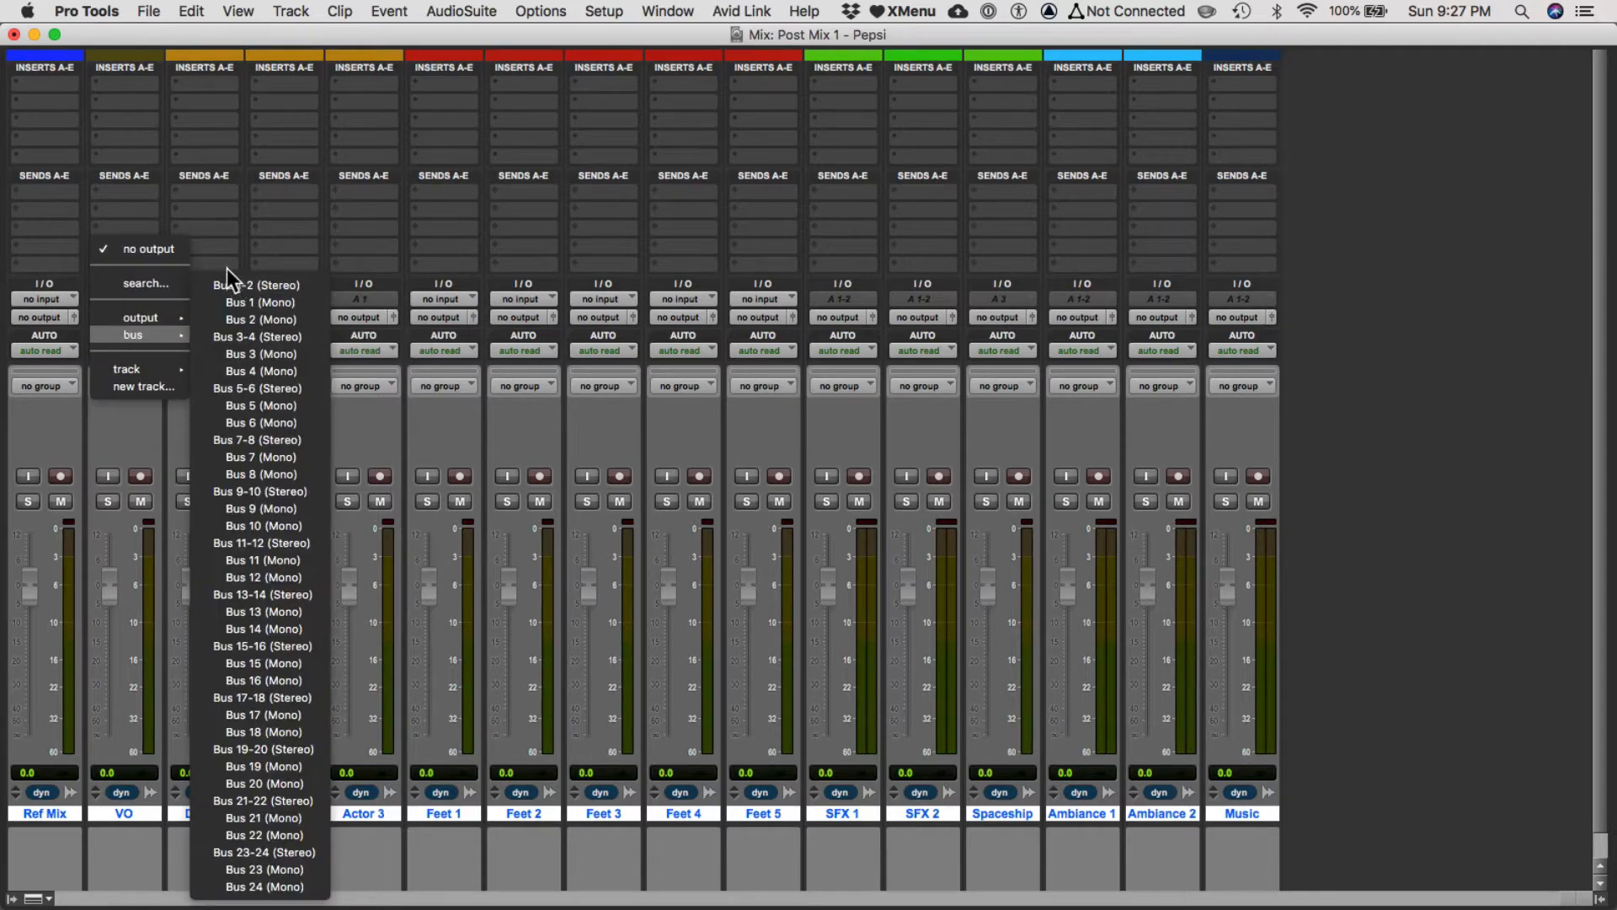
{"action": "left_click", "coordinate": [224, 286], "text": "alt+shift"}
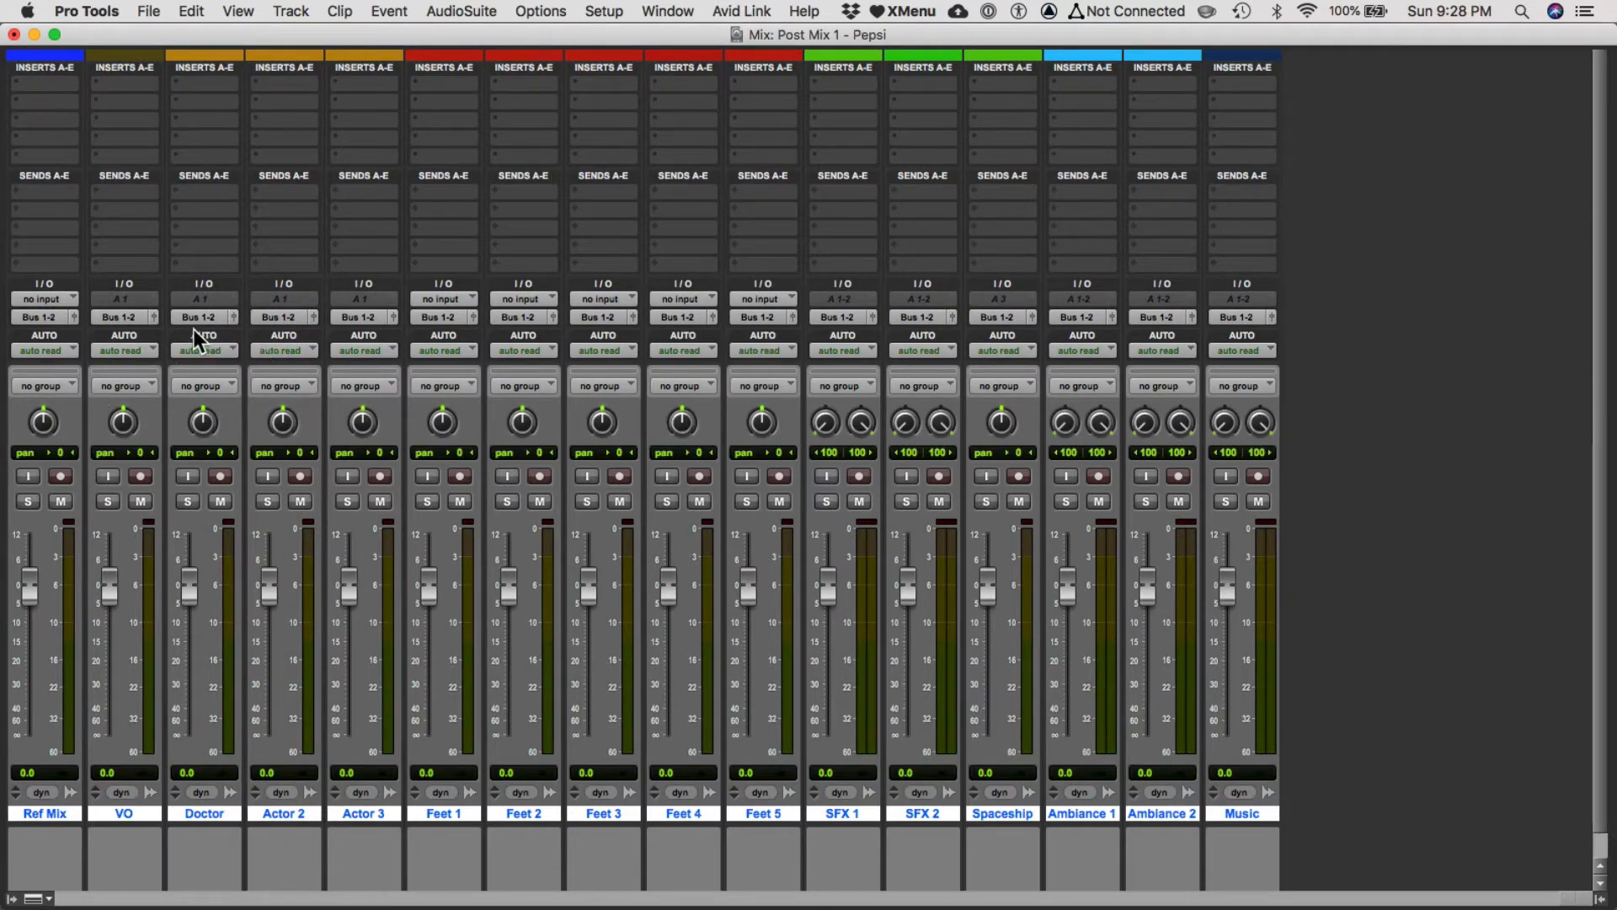
Rename the Bus 1-2 output path as Mix Bus.
{"action": "right_click", "coordinate": [141, 323]}
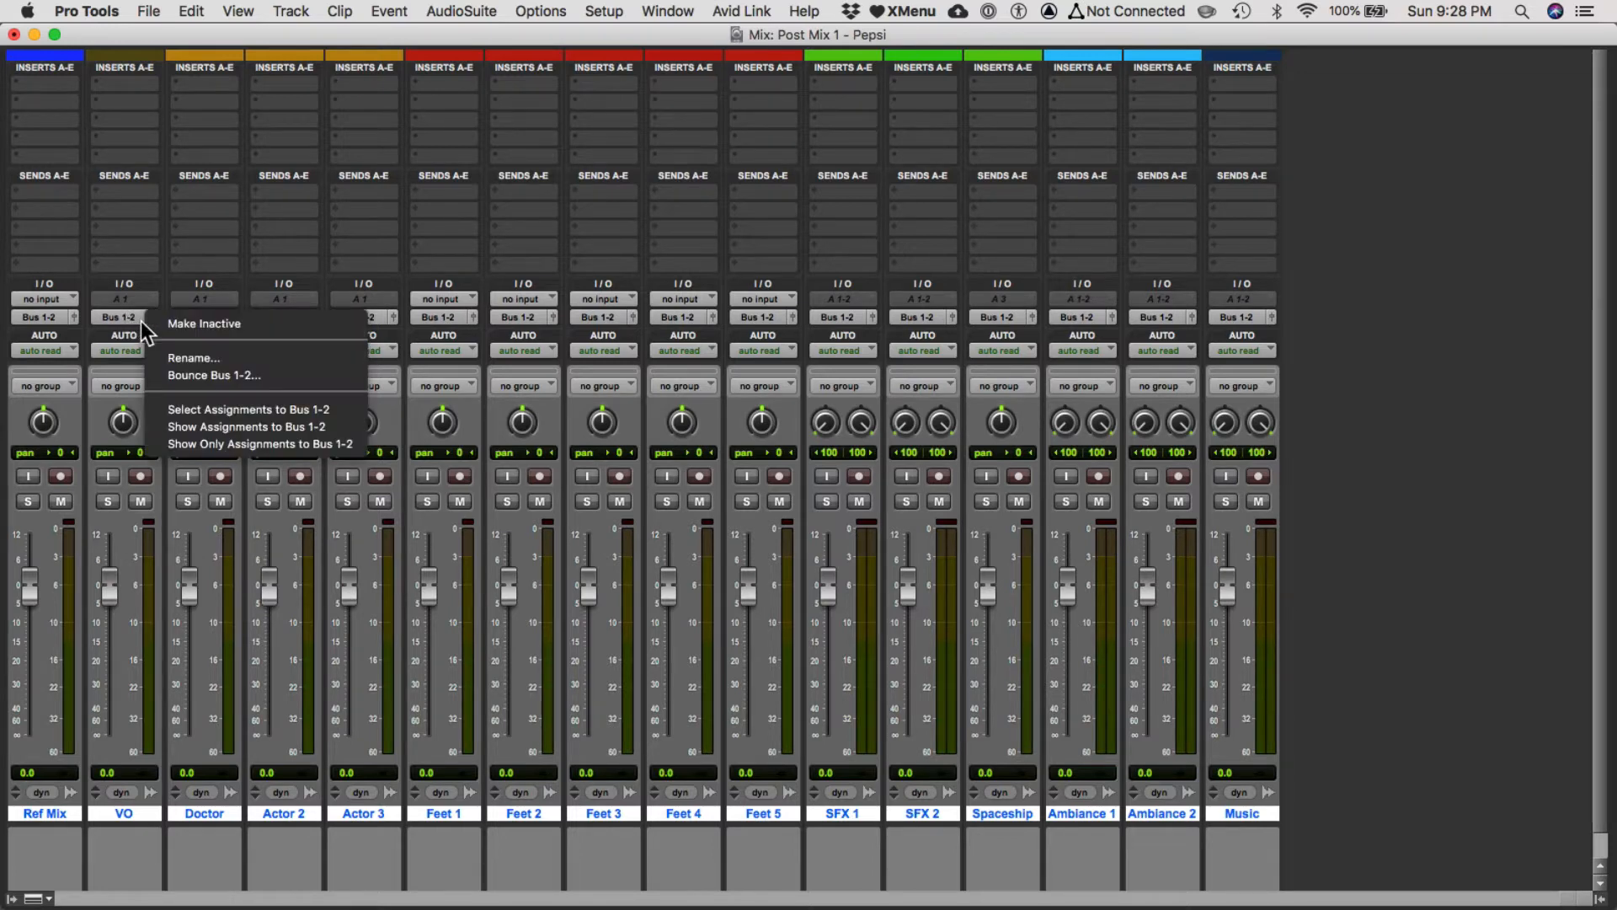
{"action": "left_click", "coordinate": [180, 357]}
{"action": "type", "text": "M"}
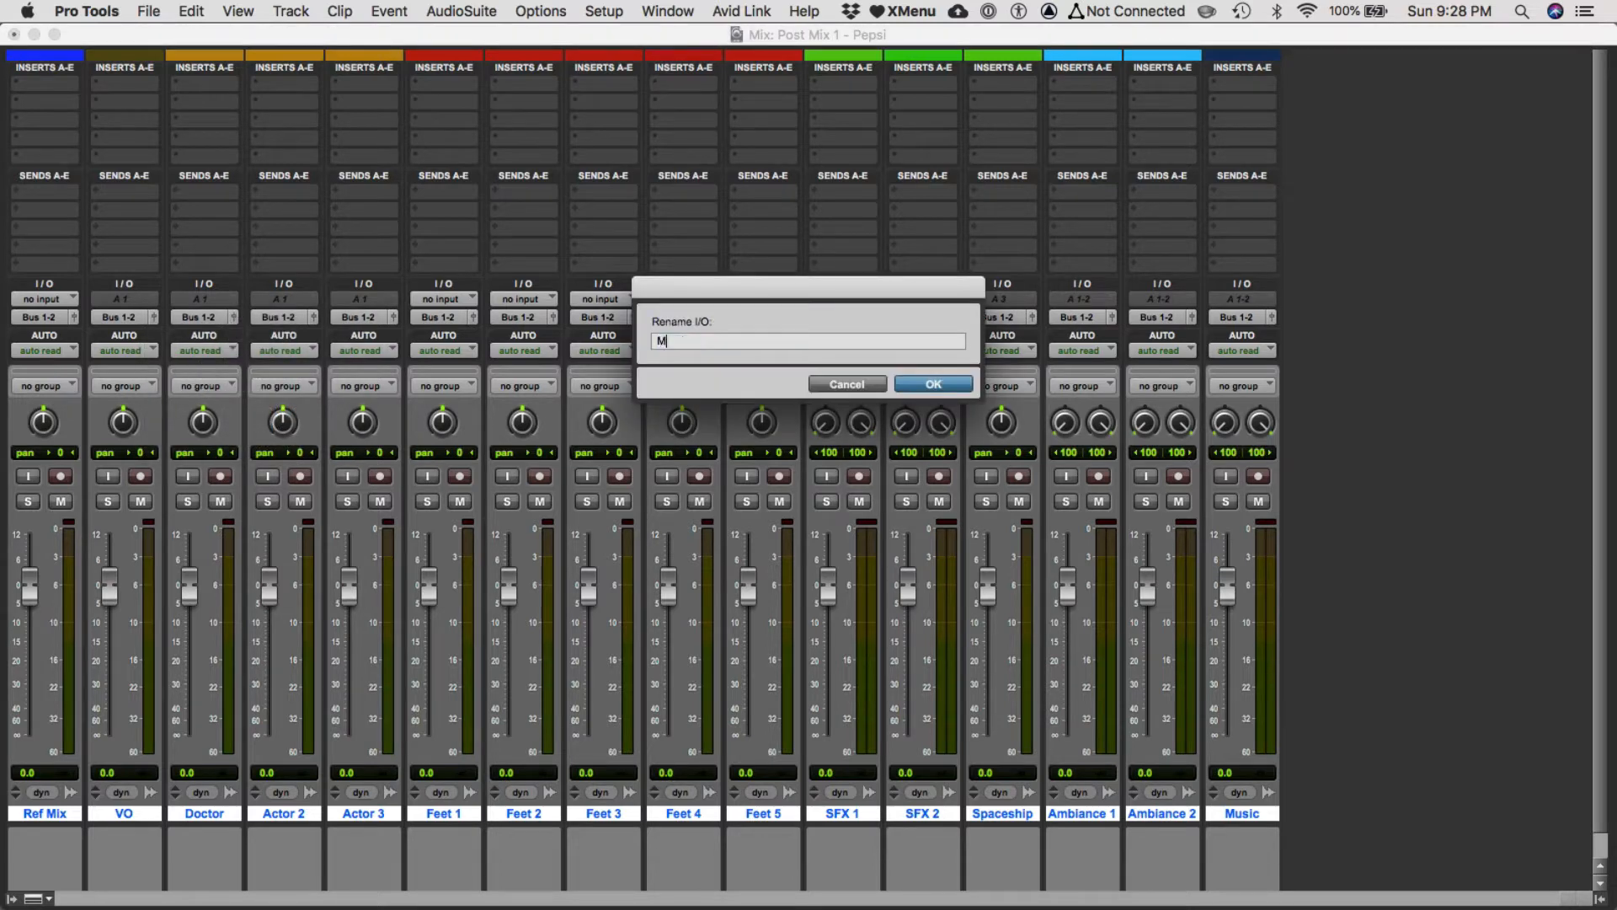
{"action": "type", "text": "ix Bus"}
{"action": "key", "text": "Return"}
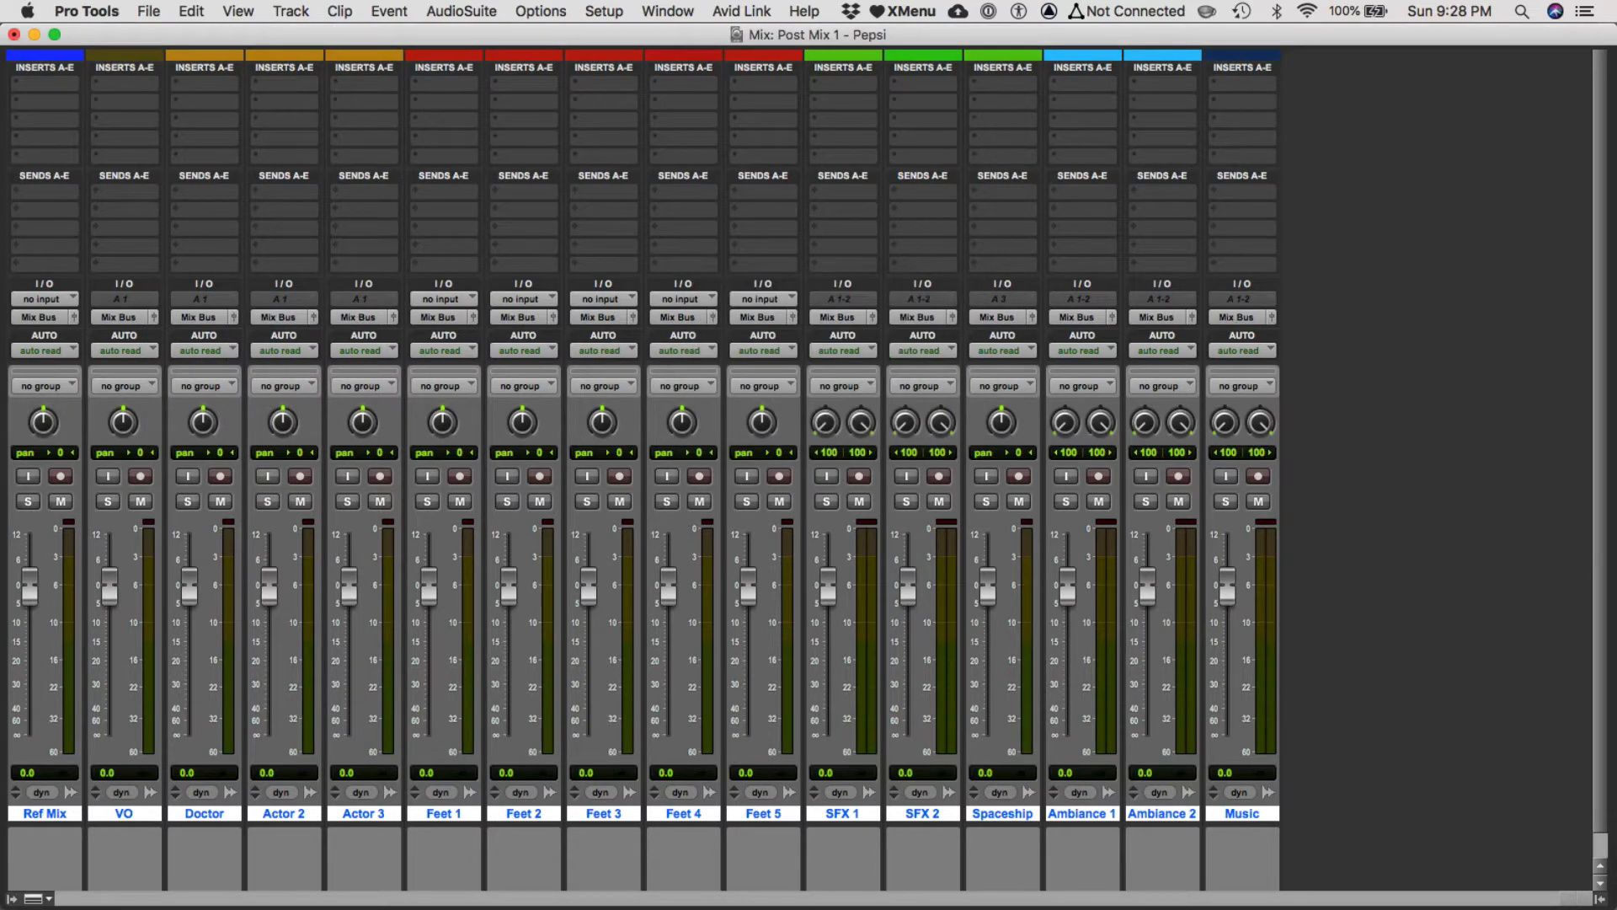
Select only the Ref Mix track and route its output directly to Built-in Output 1-2 (Stereo).
{"action": "left_click", "coordinate": [34, 812]}
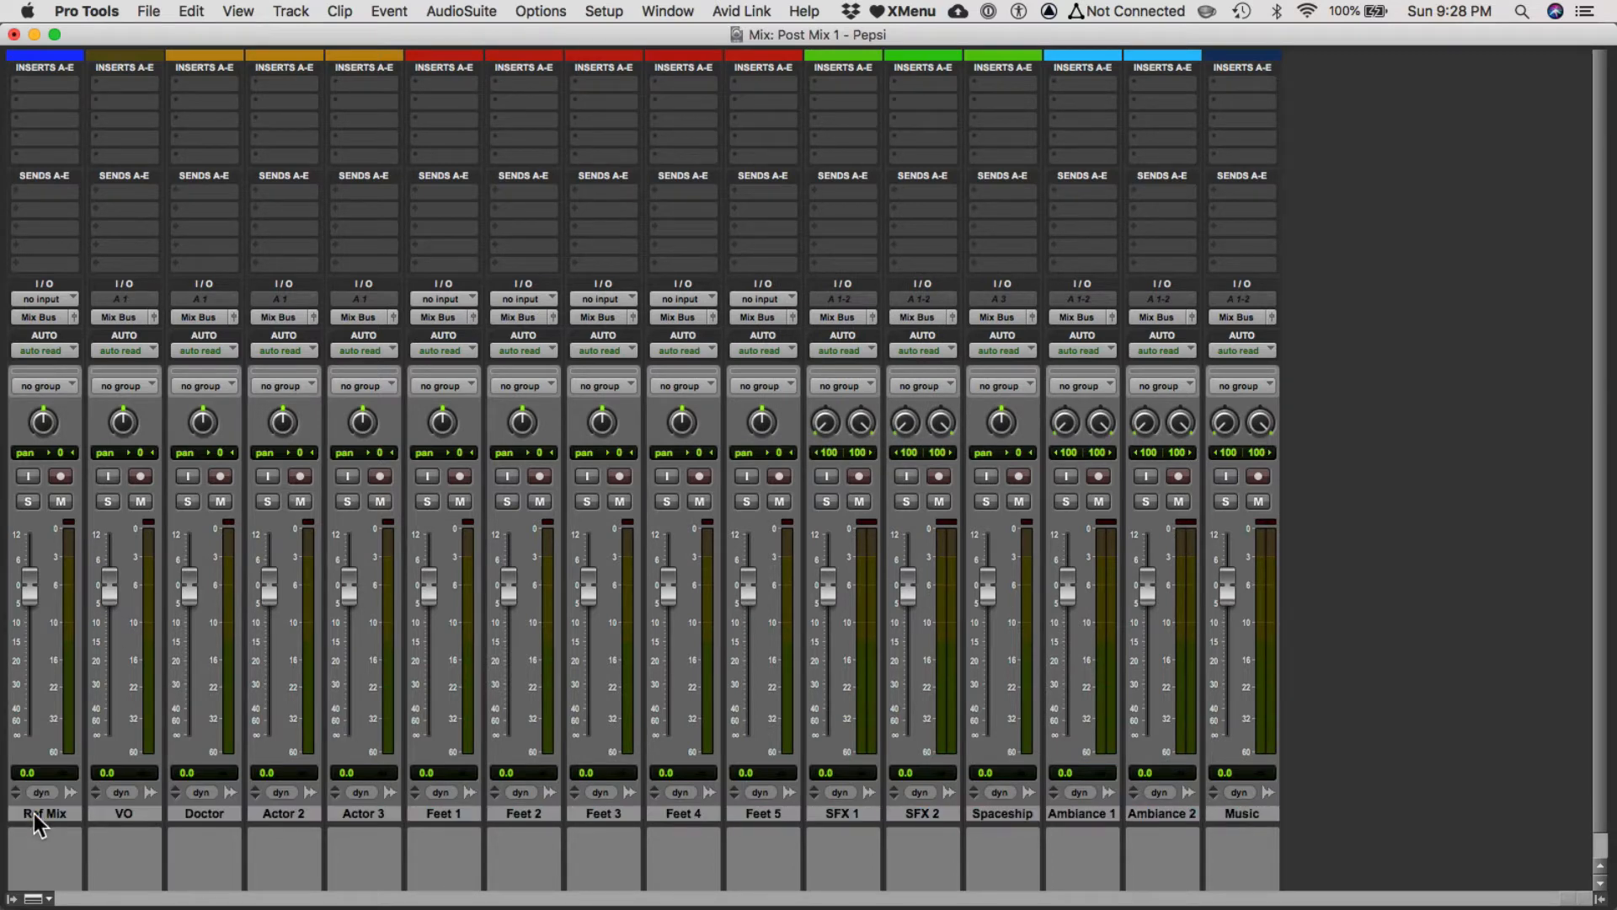
{"action": "key", "text": "super+equal"}
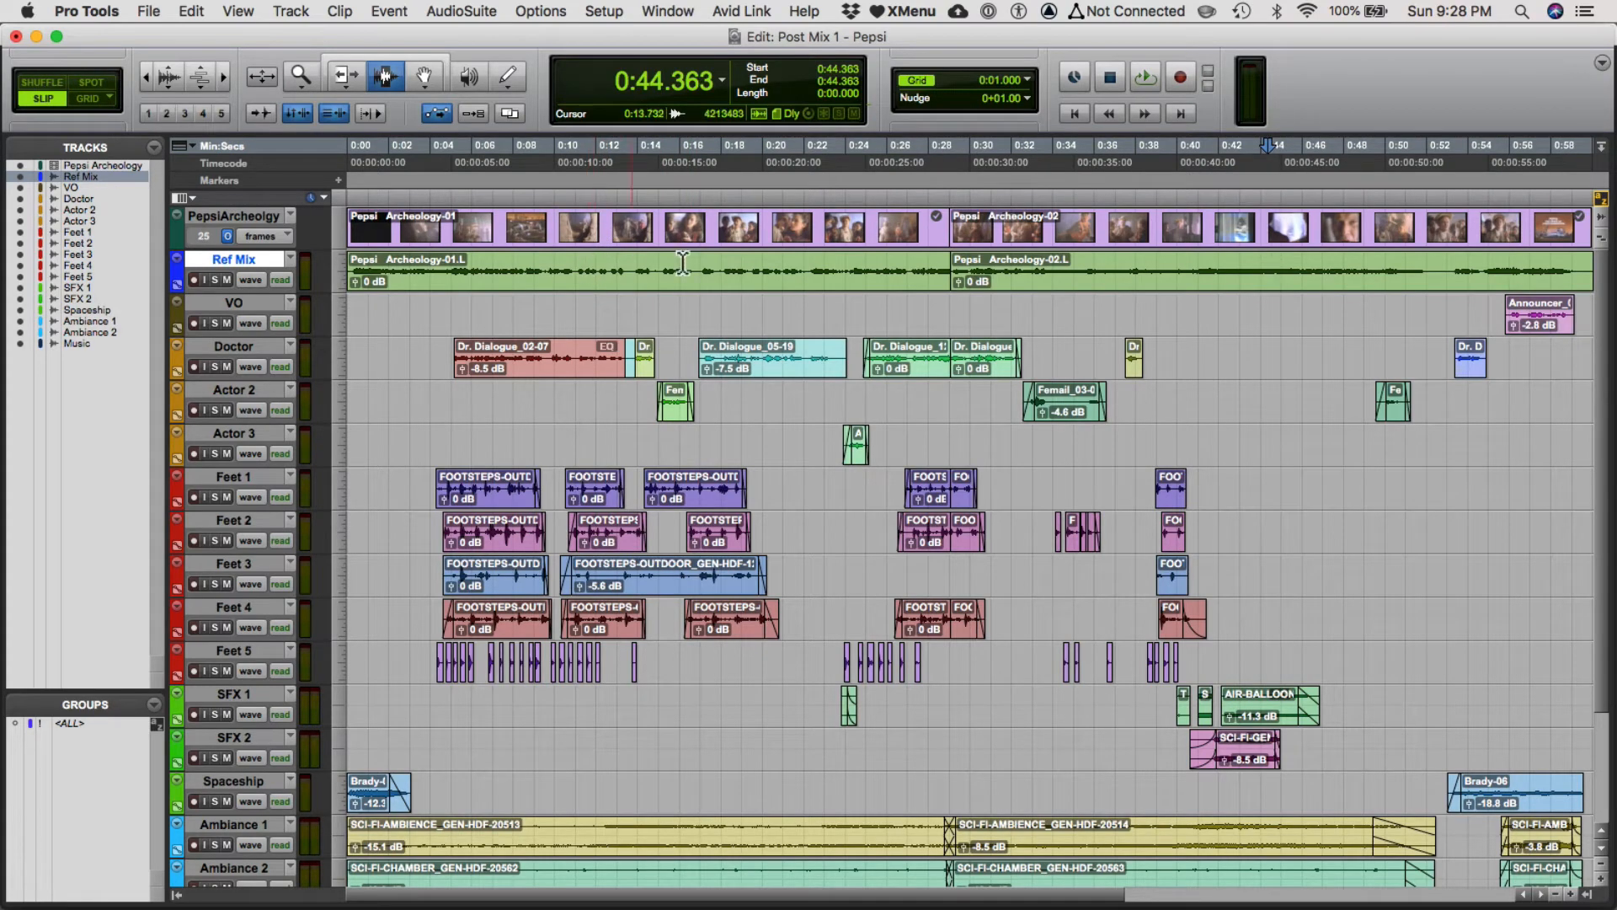
{"action": "key", "text": "super+equal"}
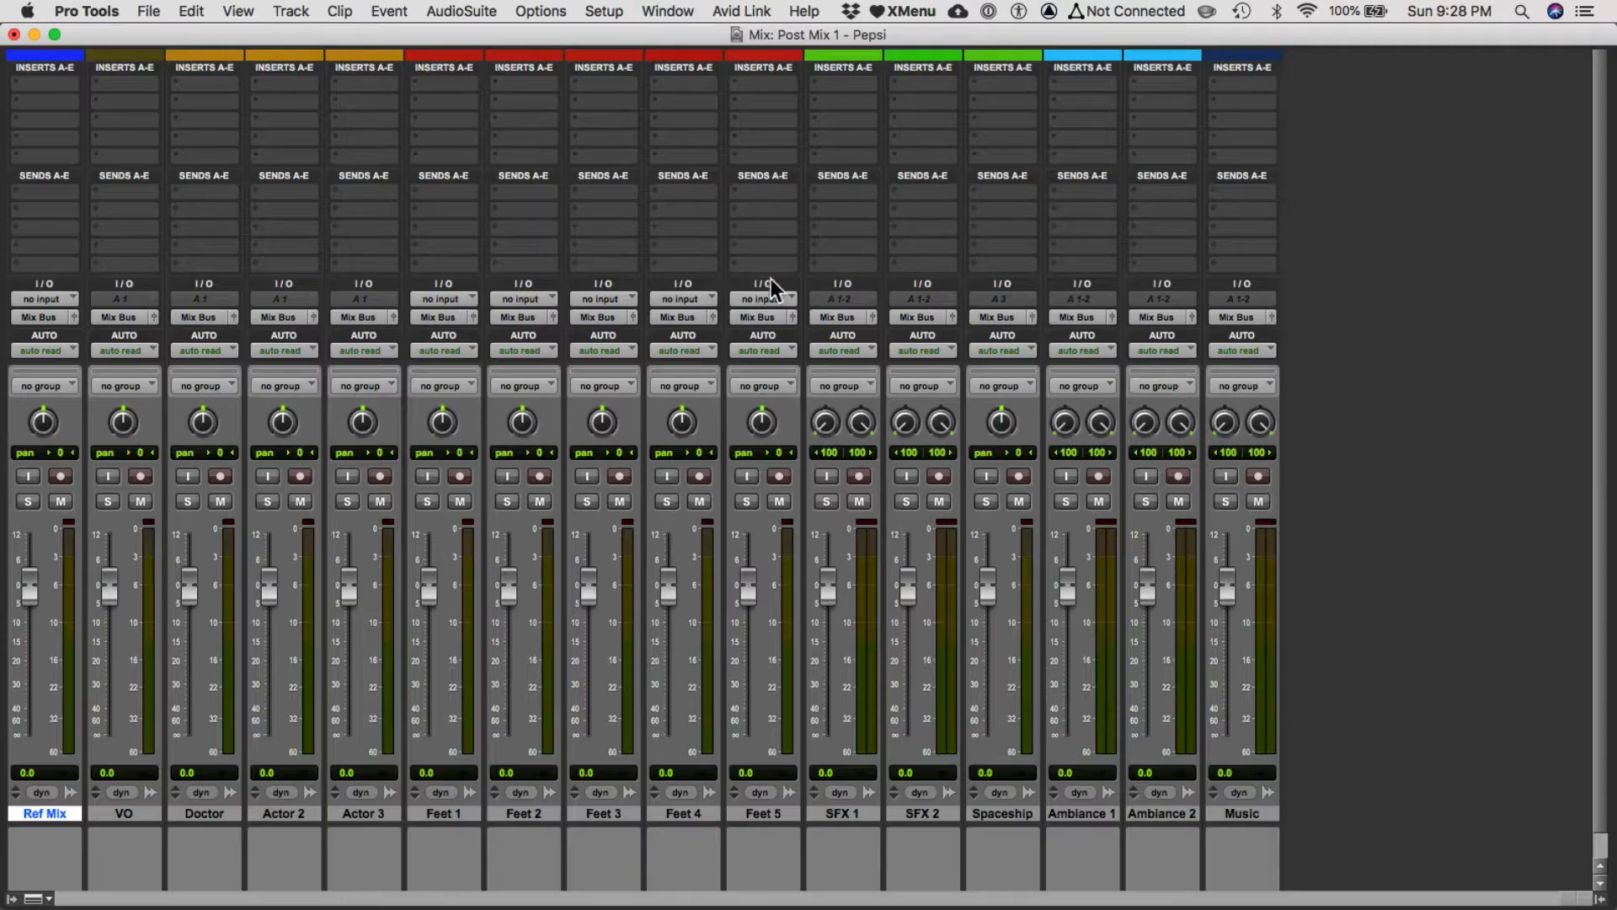
{"action": "left_click", "coordinate": [44, 319]}
{"action": "mouse_move", "coordinate": [98, 320]}
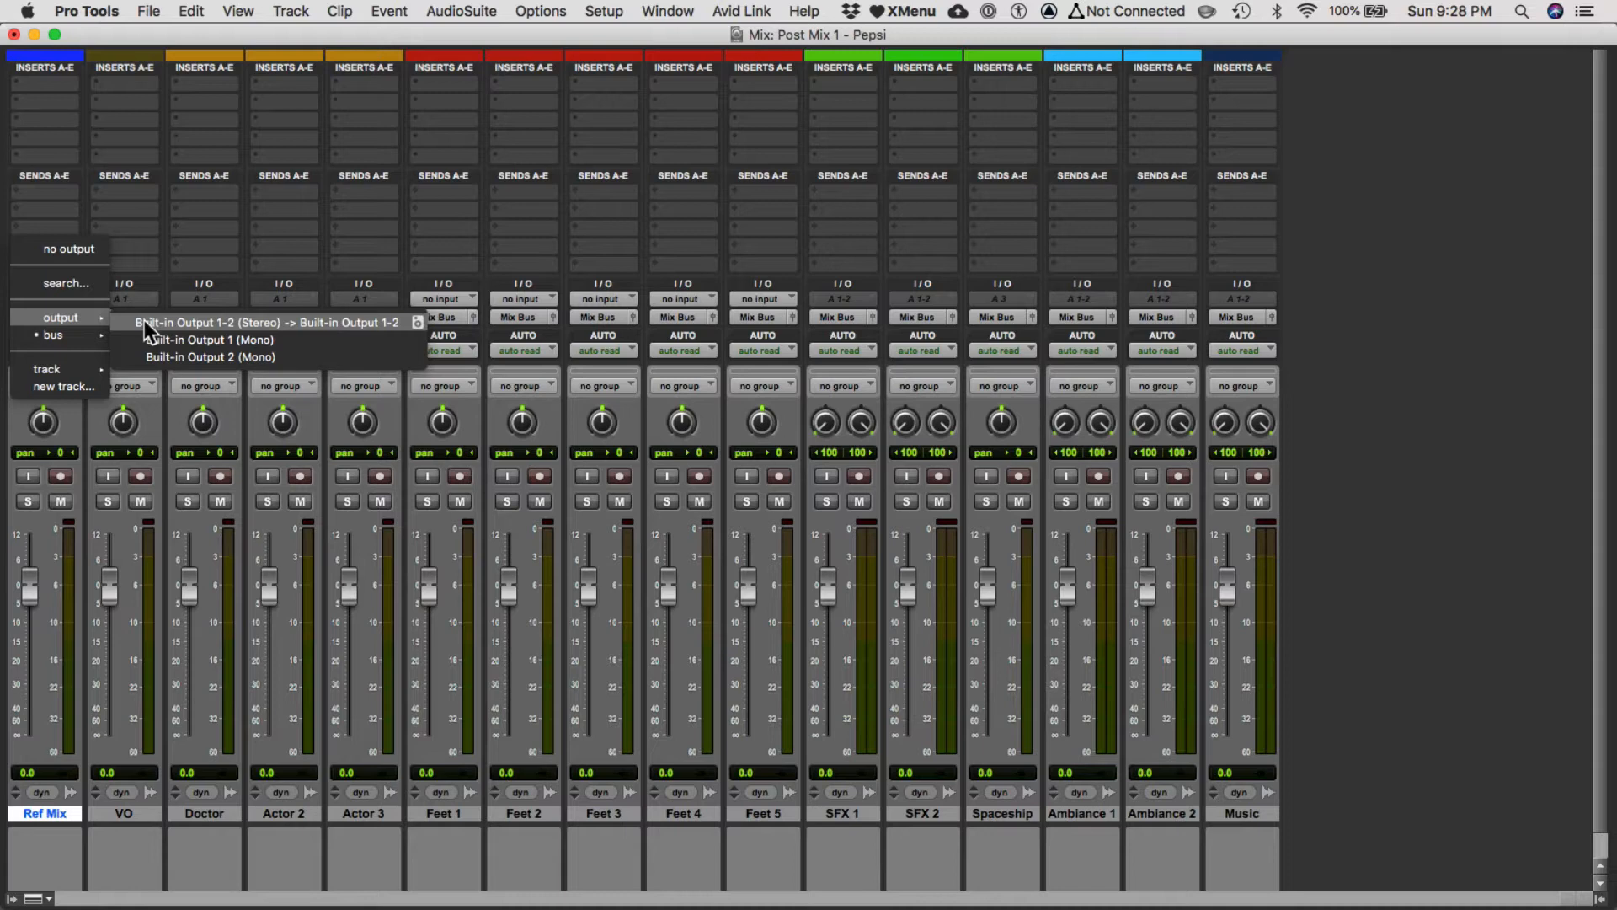
{"action": "left_click", "coordinate": [190, 325]}
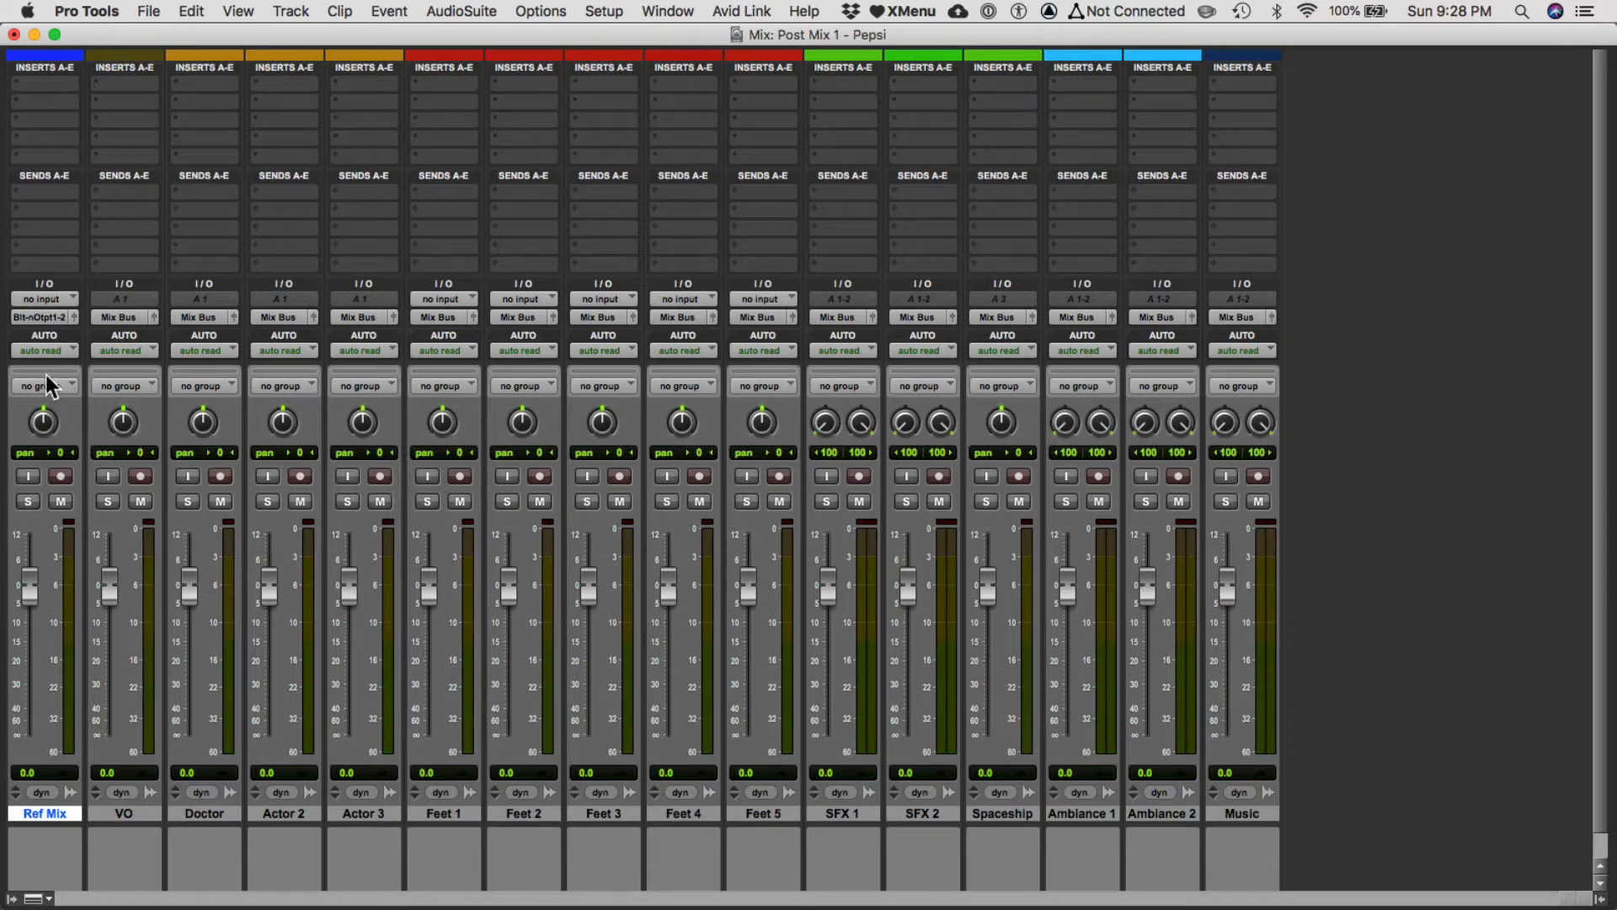
{"action": "left_click", "coordinate": [28, 317]}
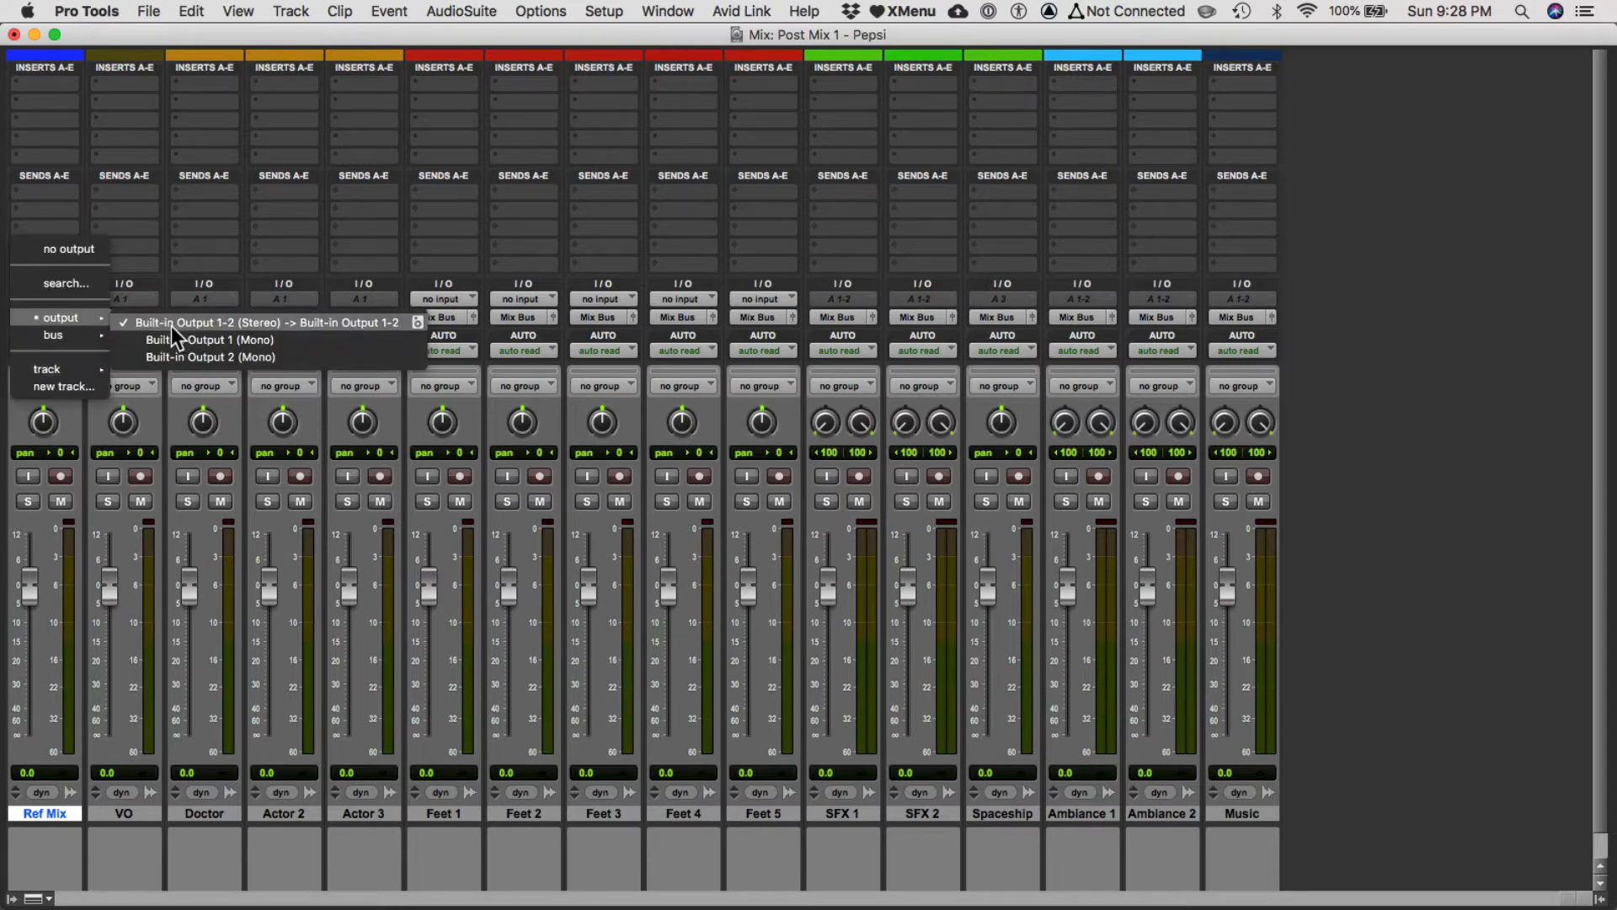
{"action": "left_click", "coordinate": [49, 315]}
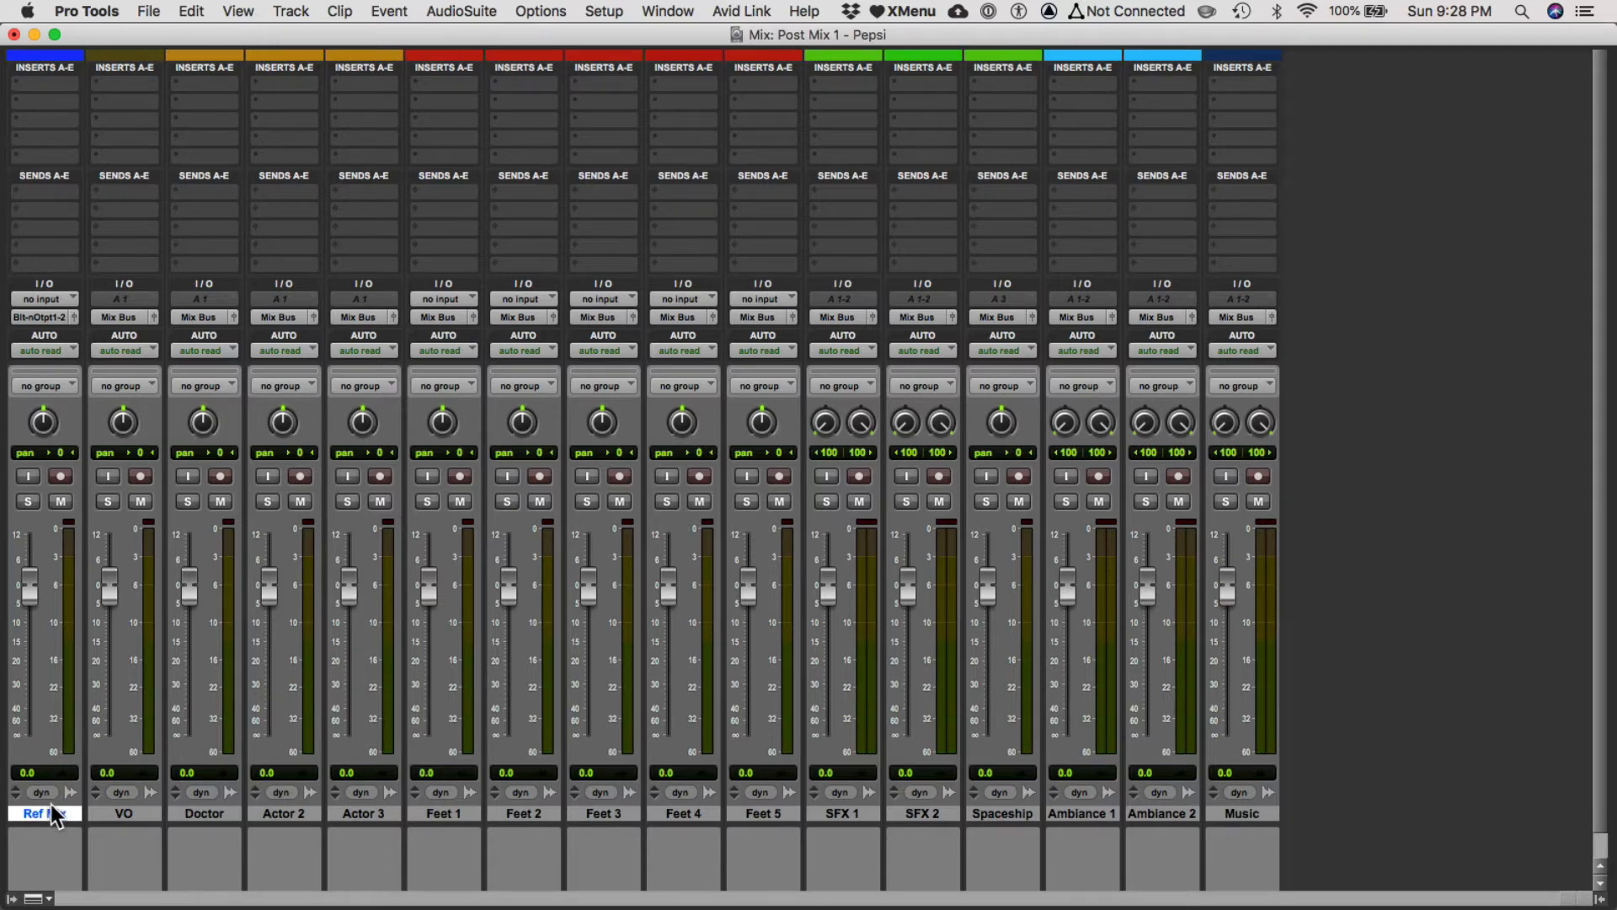
Create one new stereo Aux Input track after the Ref Mix track.
{"action": "key", "text": "super+shift+n"}
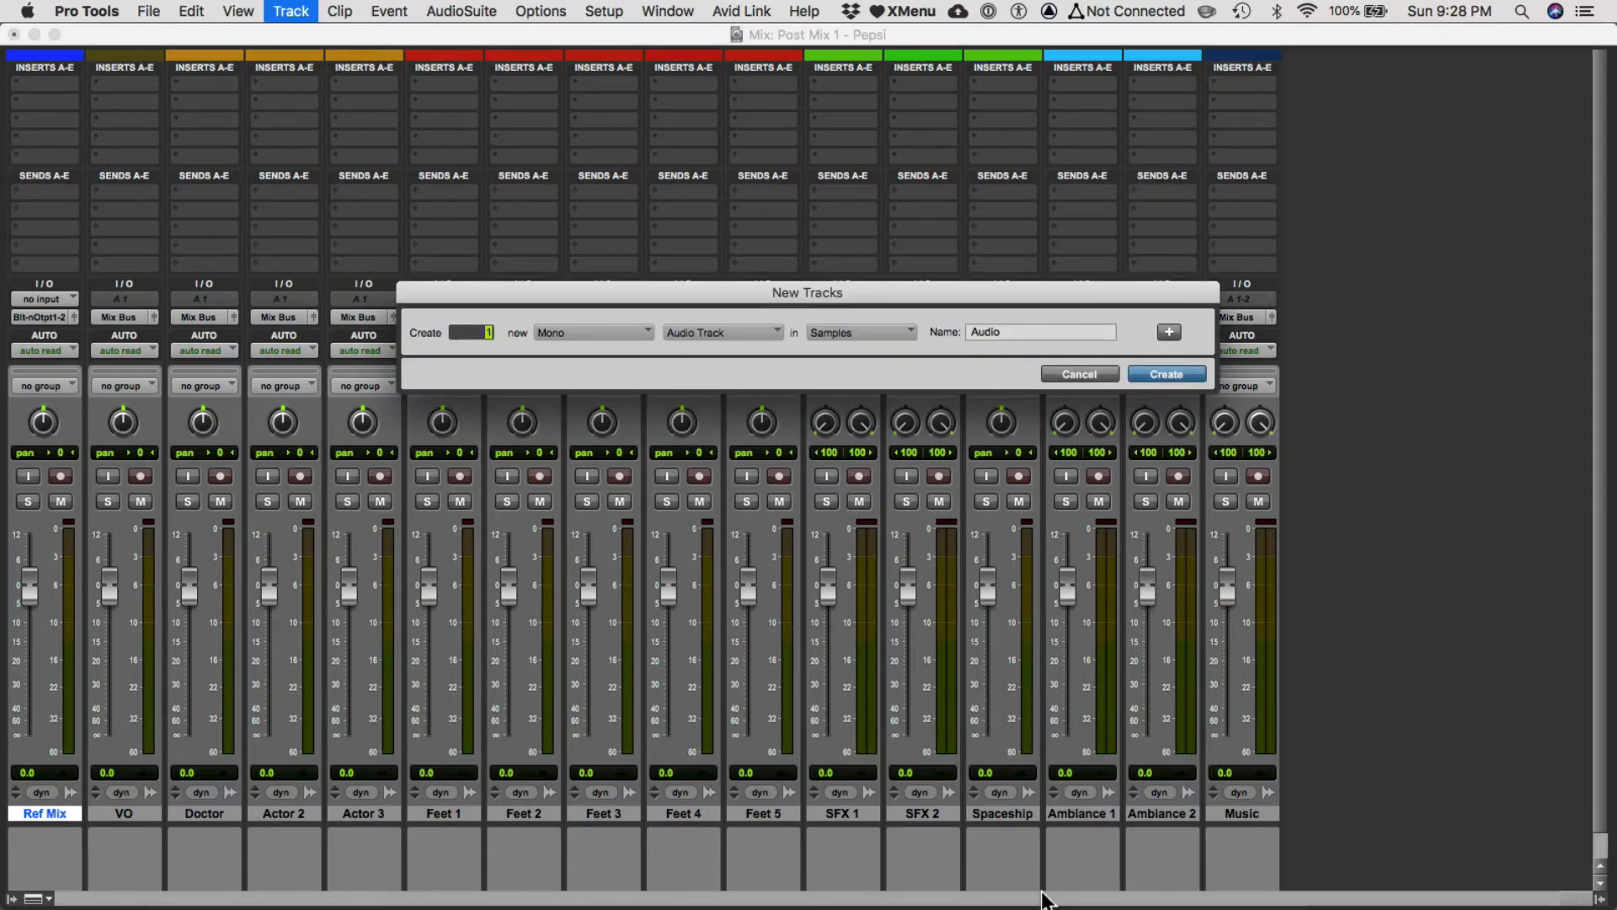
{"action": "key", "text": "Escape"}
{"action": "left_click", "coordinate": [291, 11]}
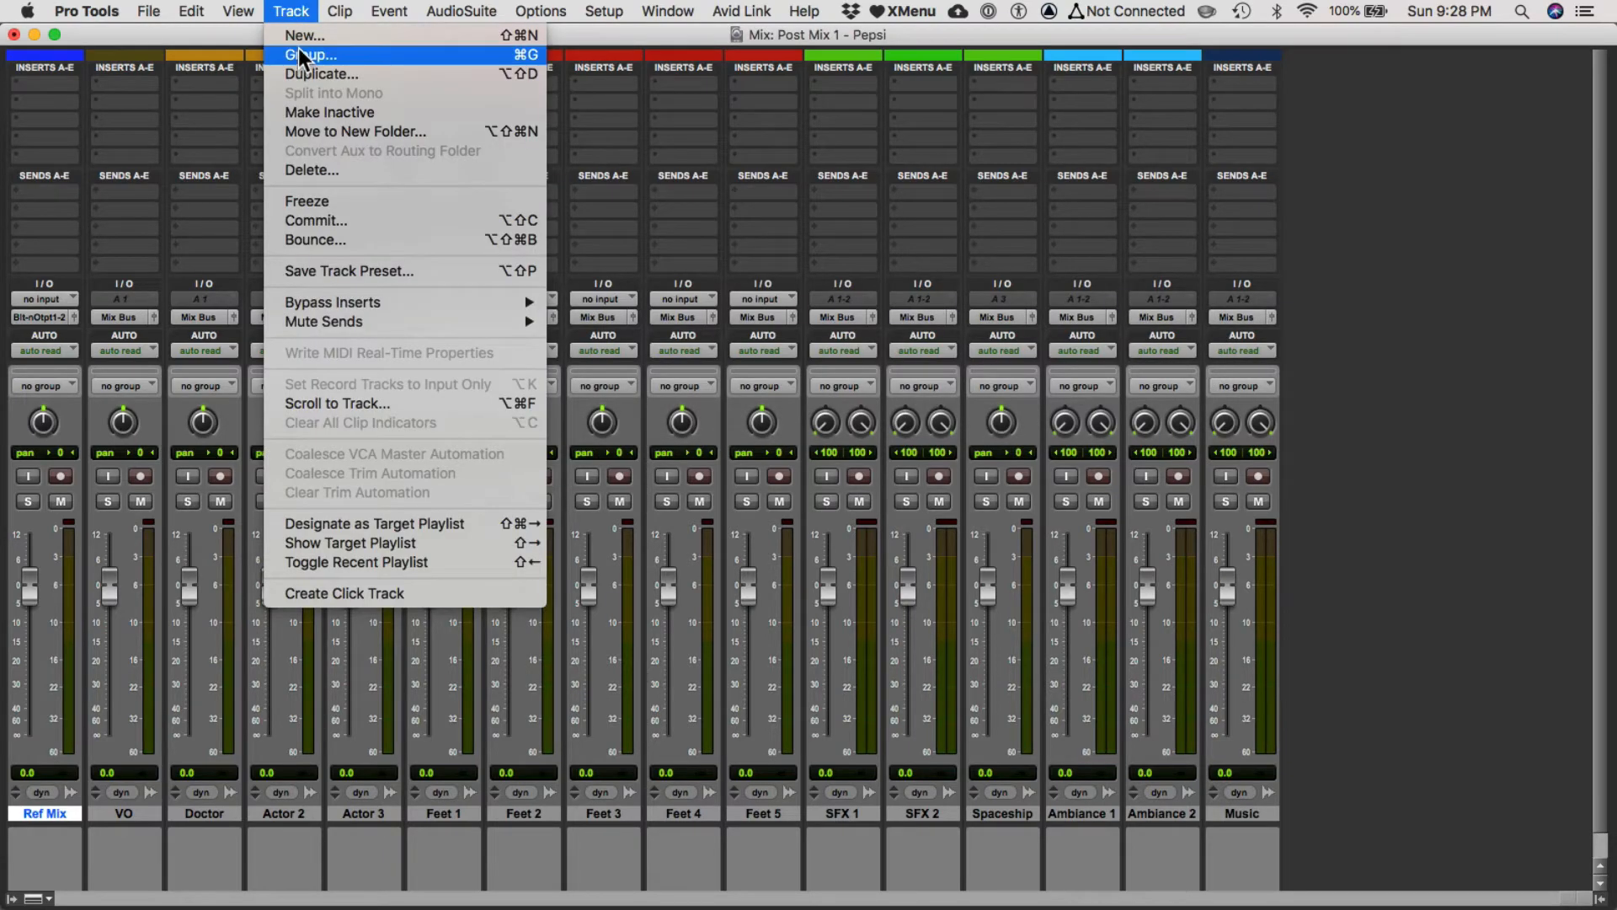
{"action": "left_click", "coordinate": [296, 34]}
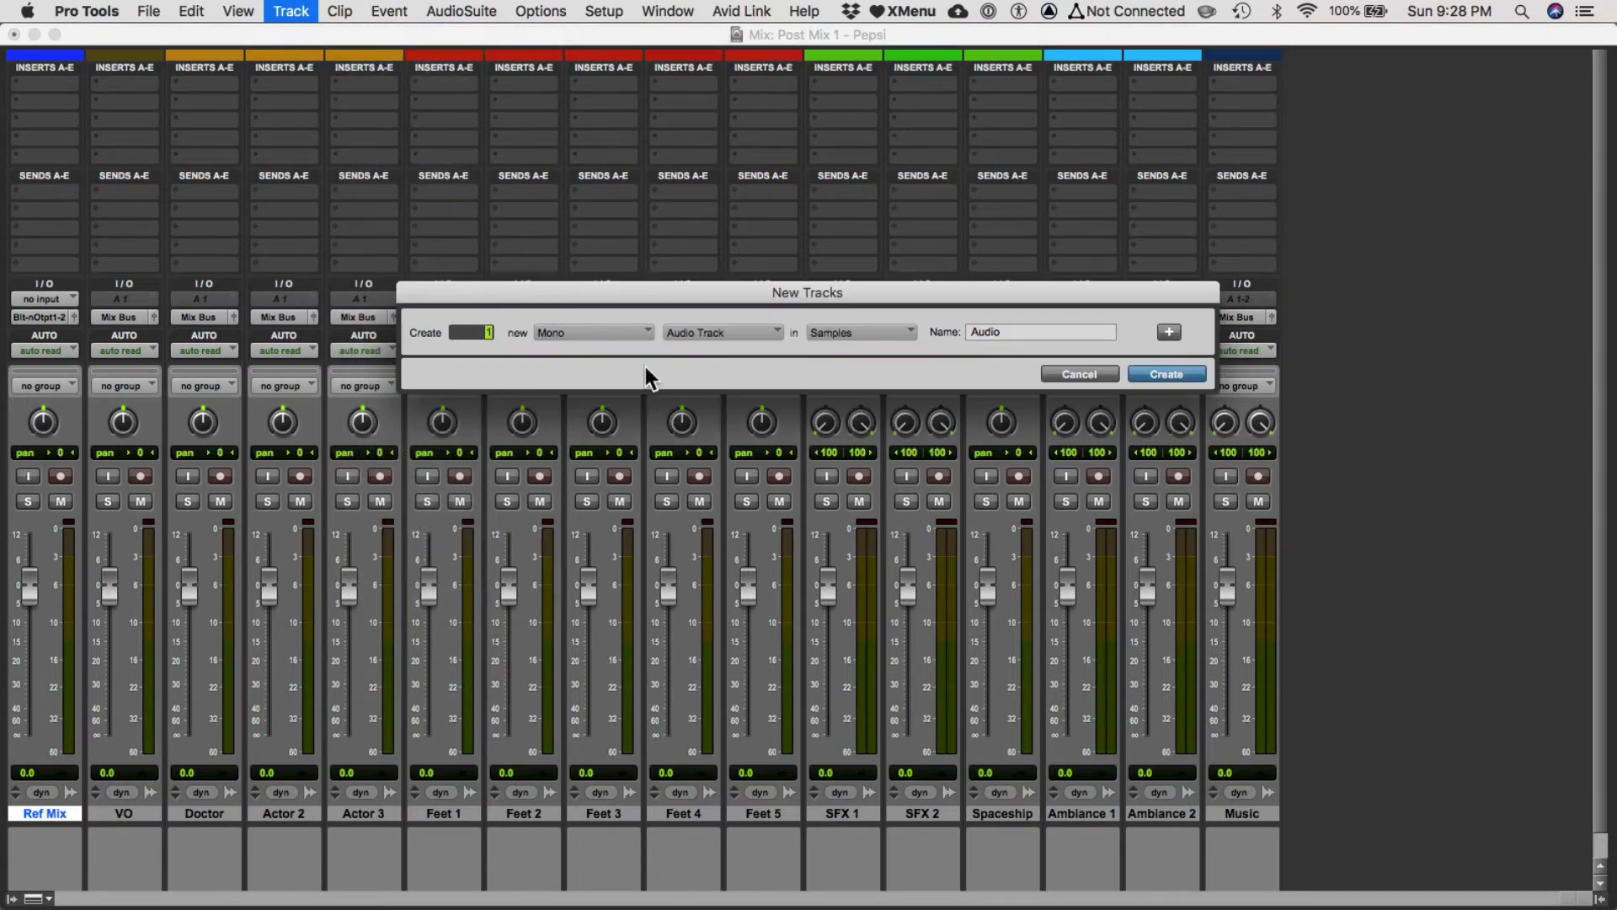
{"action": "left_click", "coordinate": [603, 330]}
{"action": "left_click", "coordinate": [600, 346]}
{"action": "left_click", "coordinate": [695, 333]}
{"action": "left_click", "coordinate": [705, 348]}
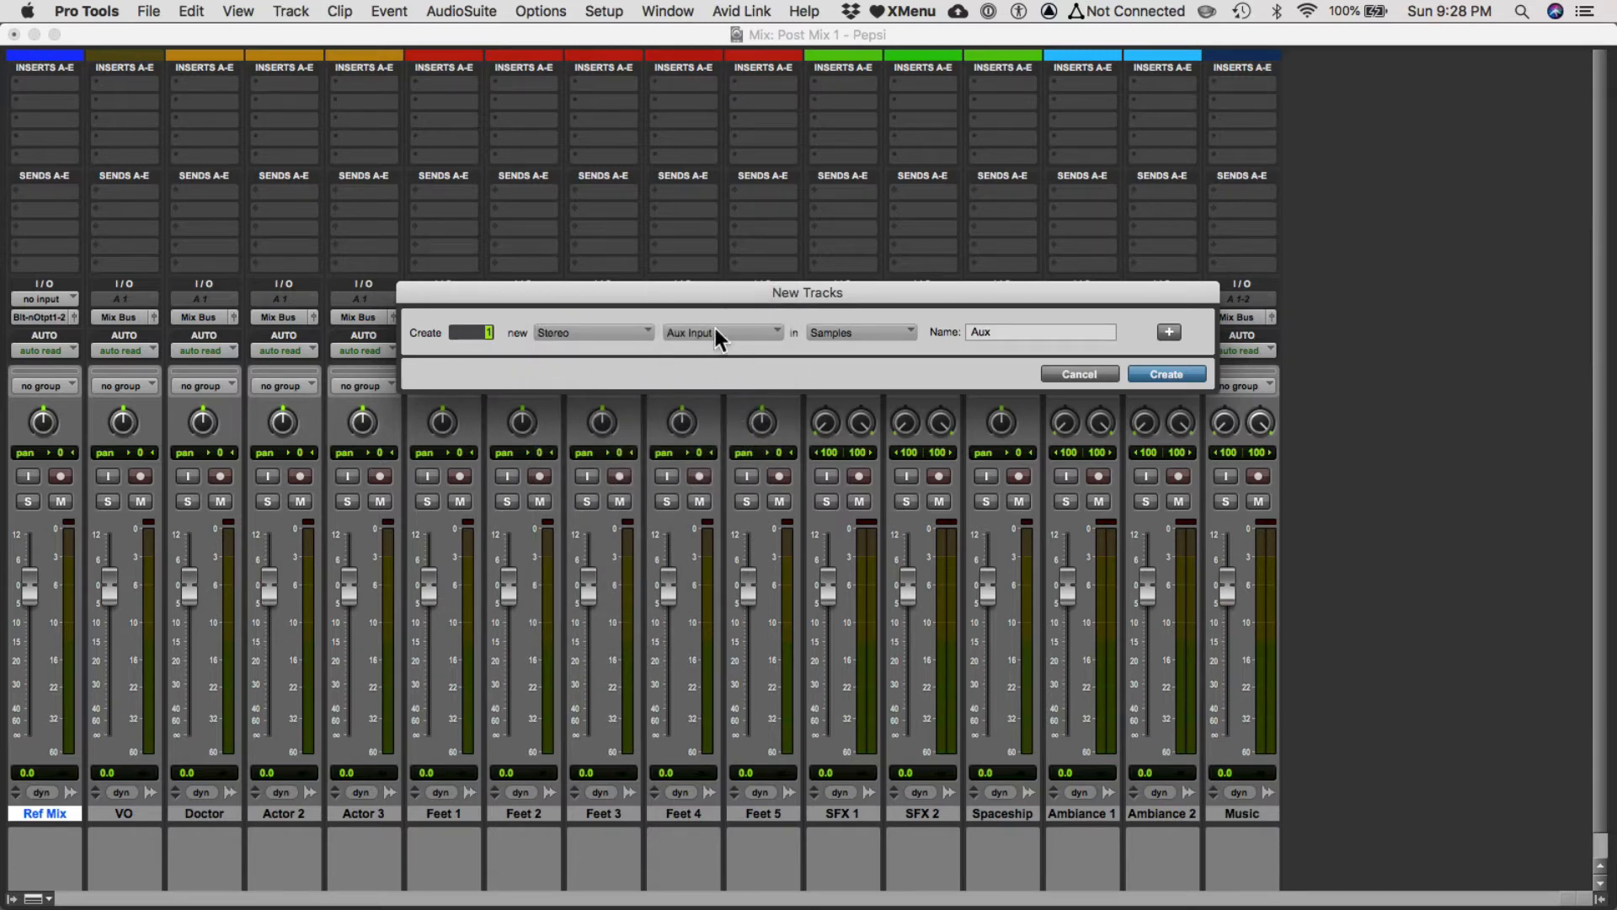
{"action": "left_click", "coordinate": [715, 332]}
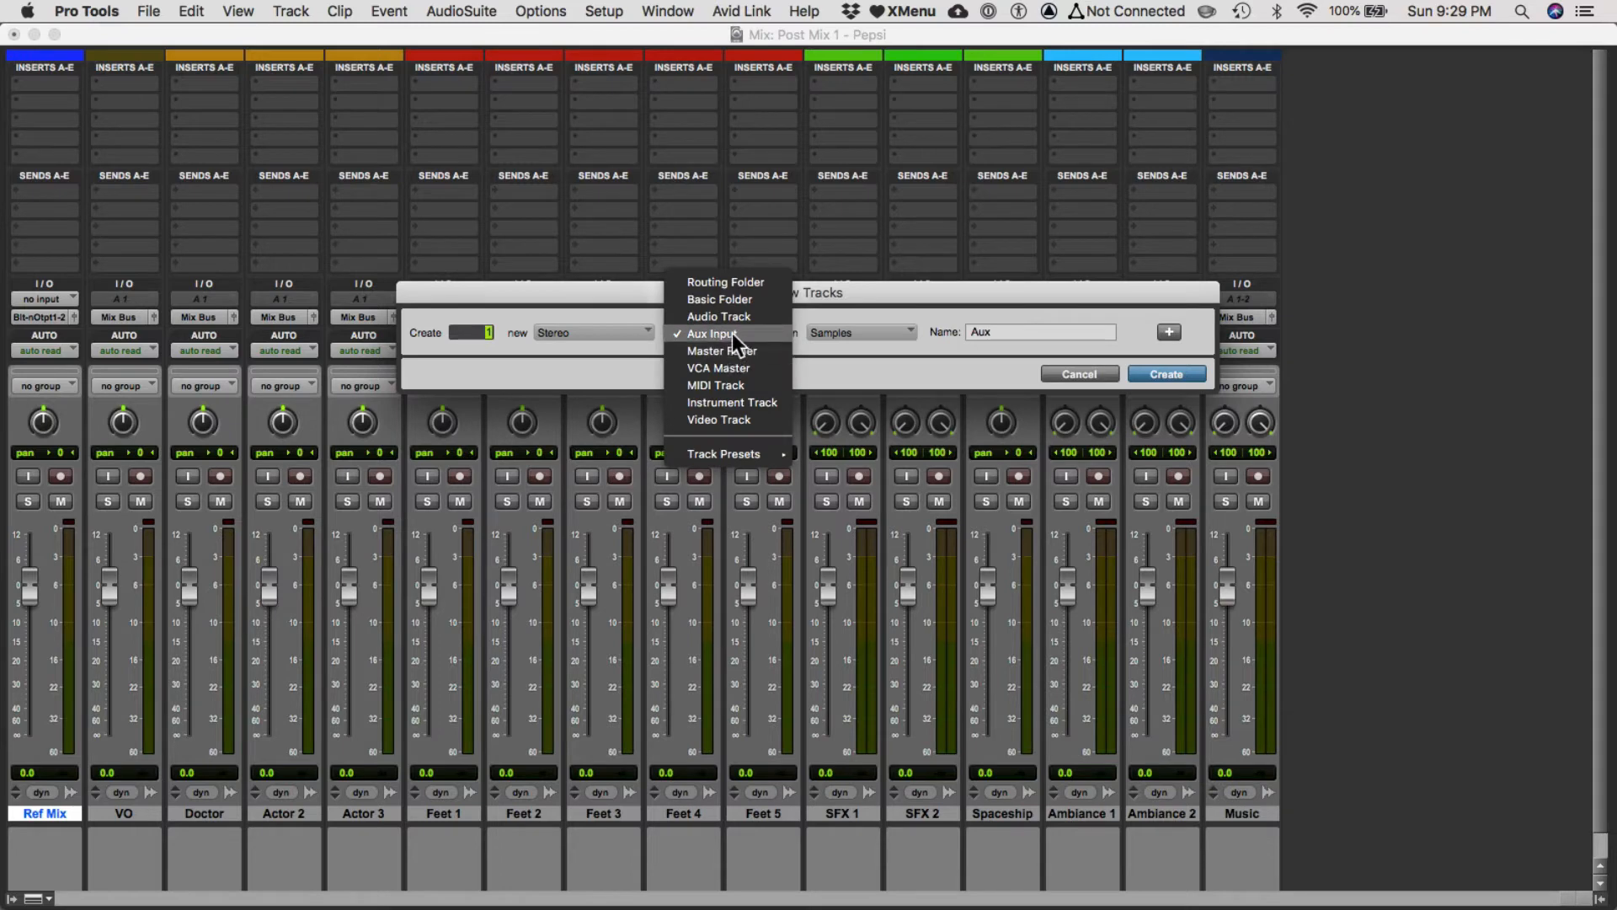
{"action": "left_click", "coordinate": [731, 332]}
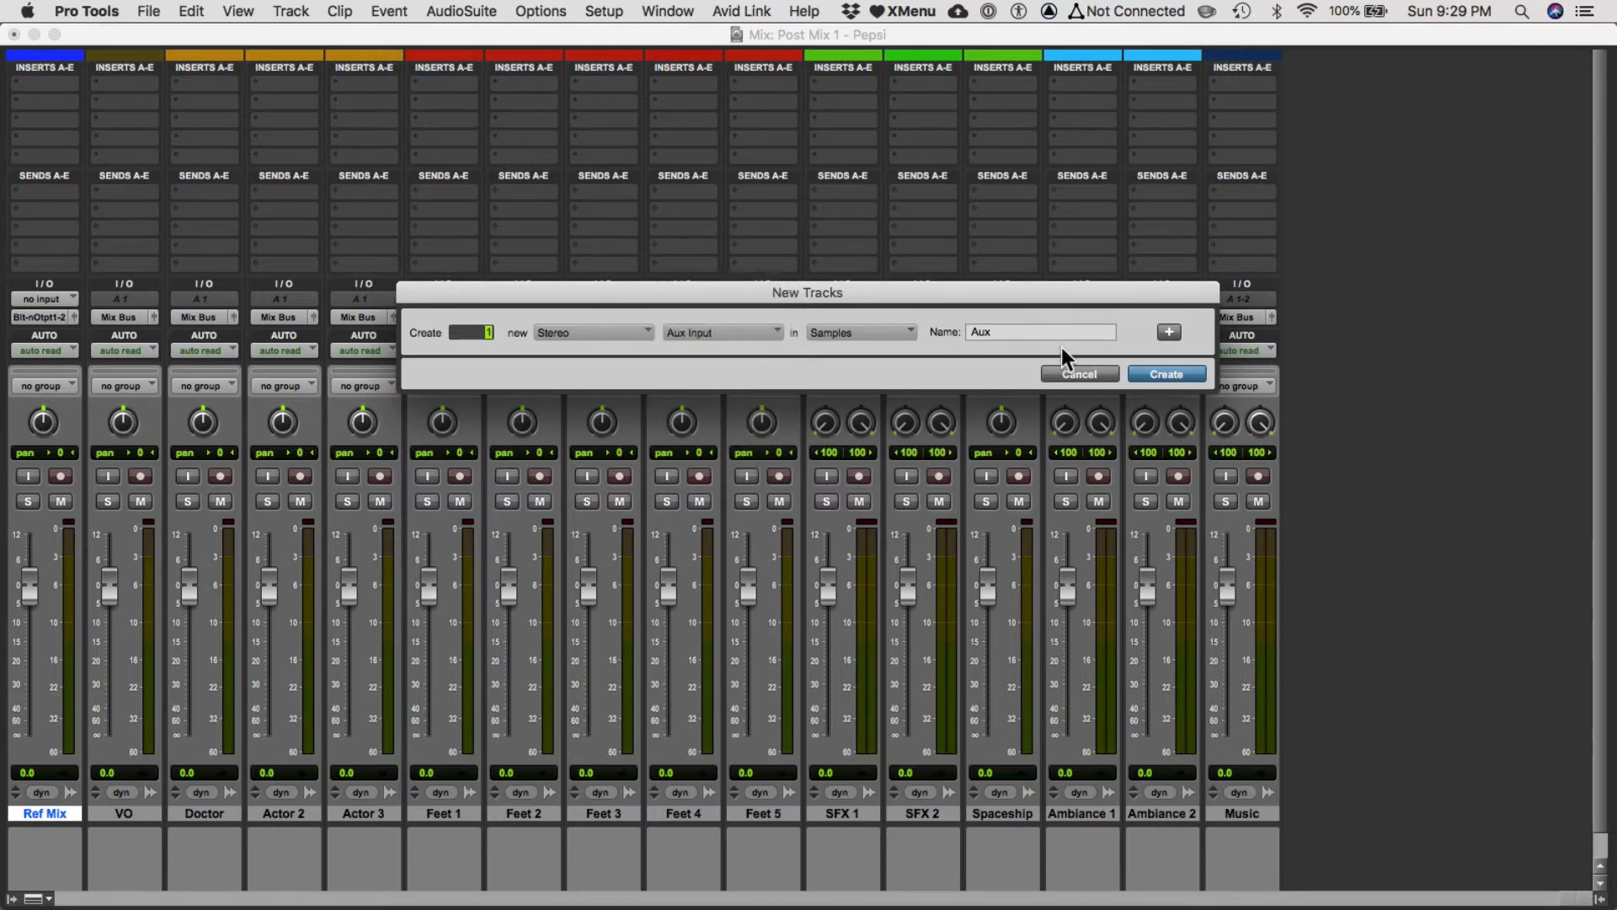
{"action": "left_click", "coordinate": [1150, 371]}
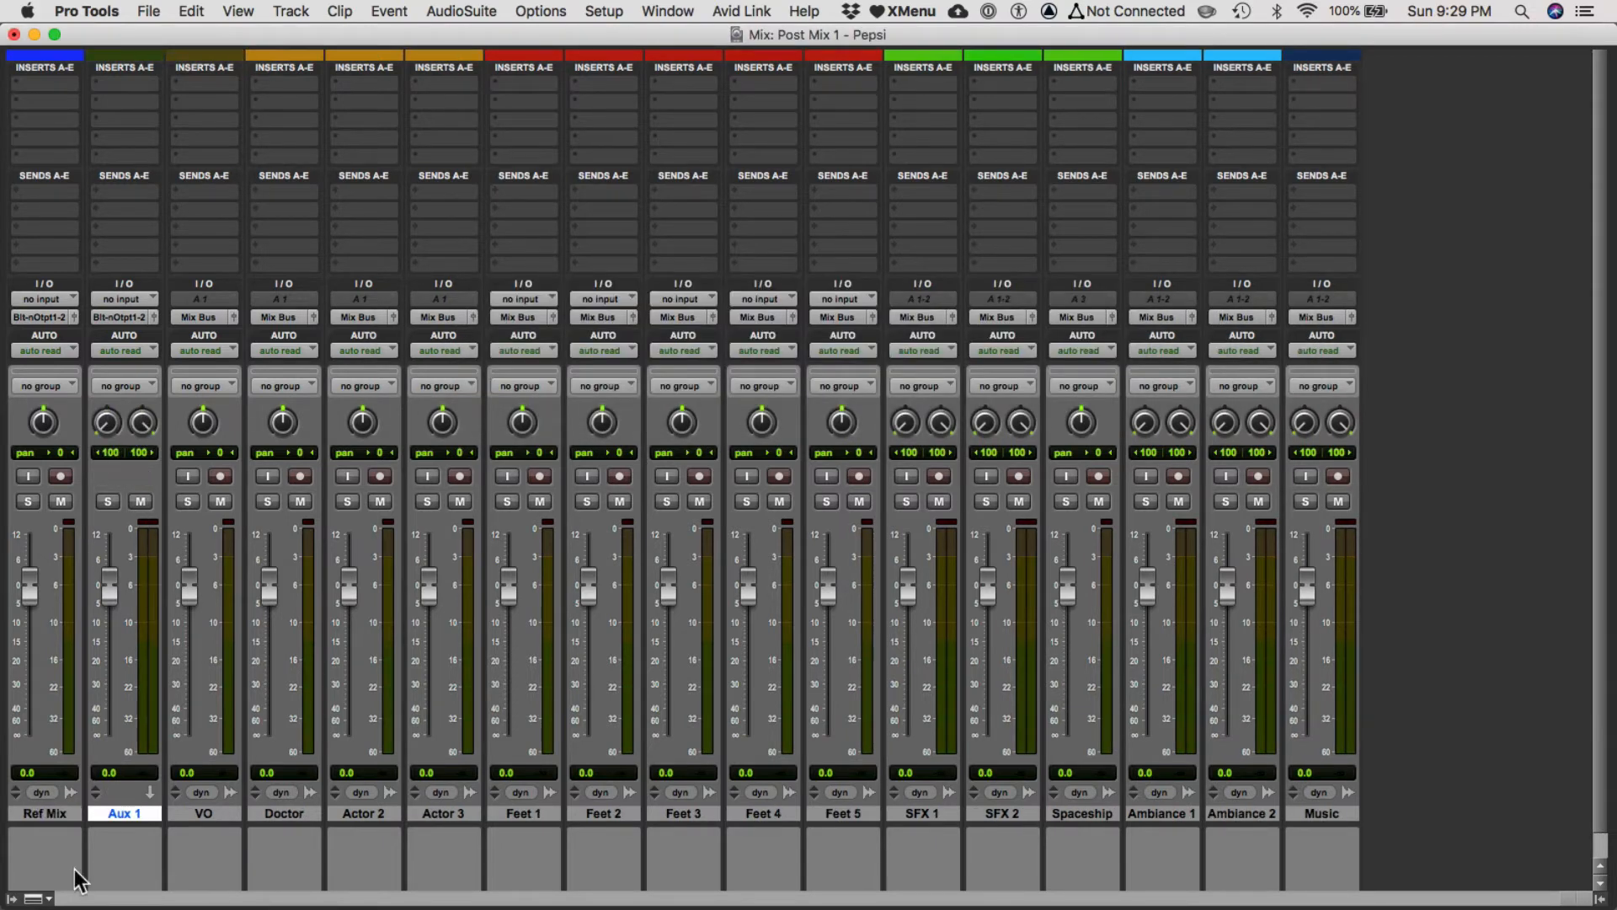
Rename the new aux track as MASTER.
{"action": "double_click", "coordinate": [130, 812]}
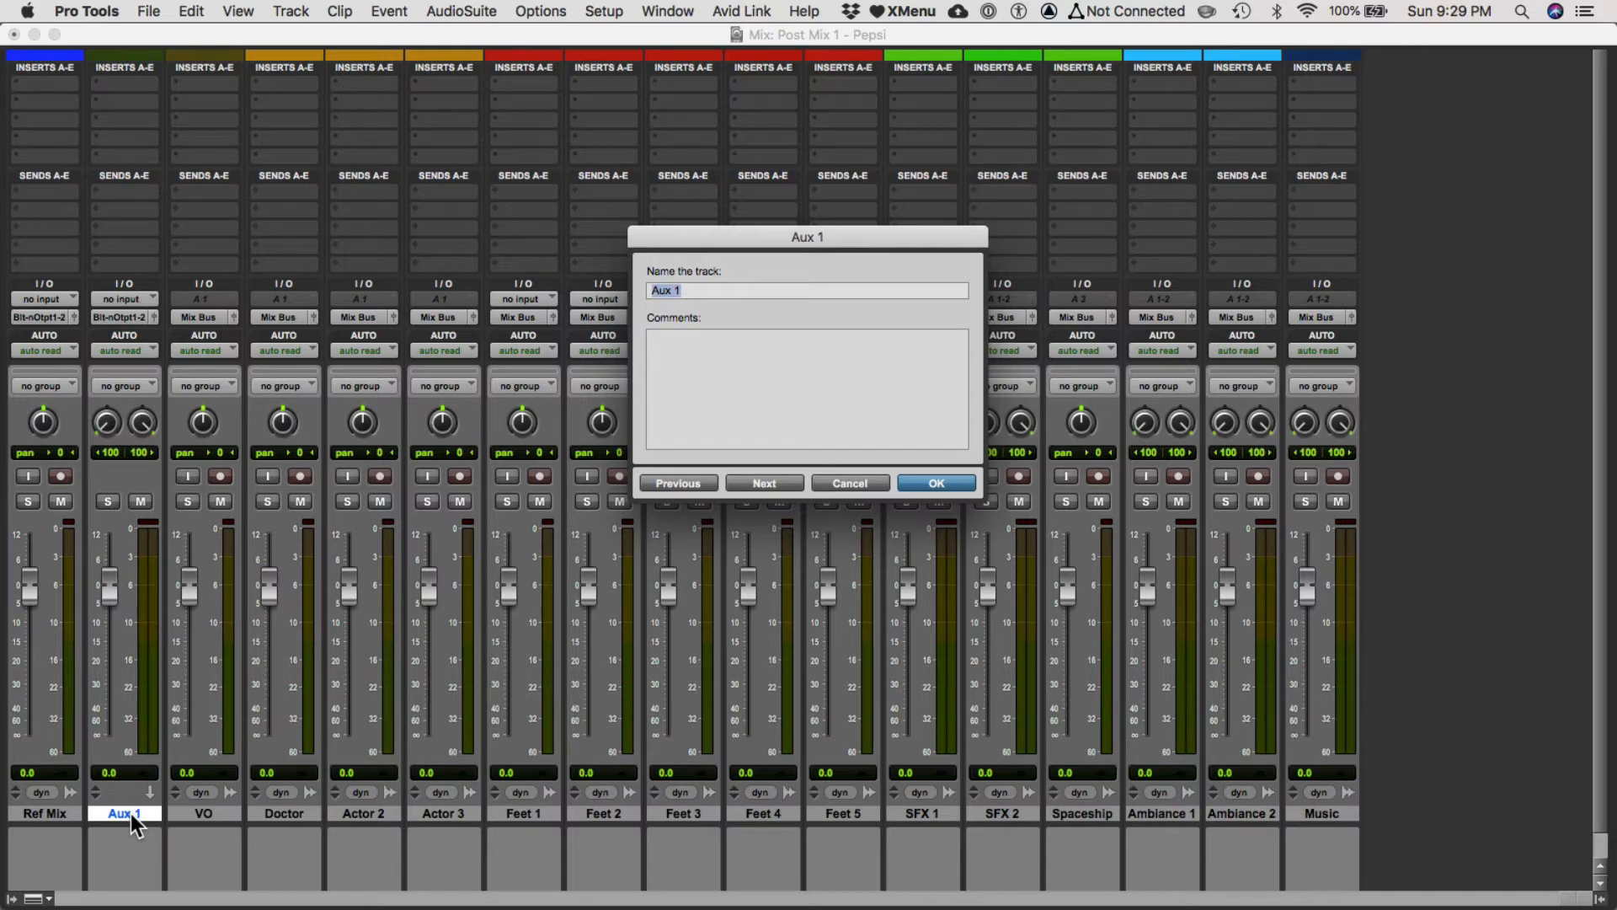
{"action": "type", "text": "MASTER"}
{"action": "key", "text": "Return"}
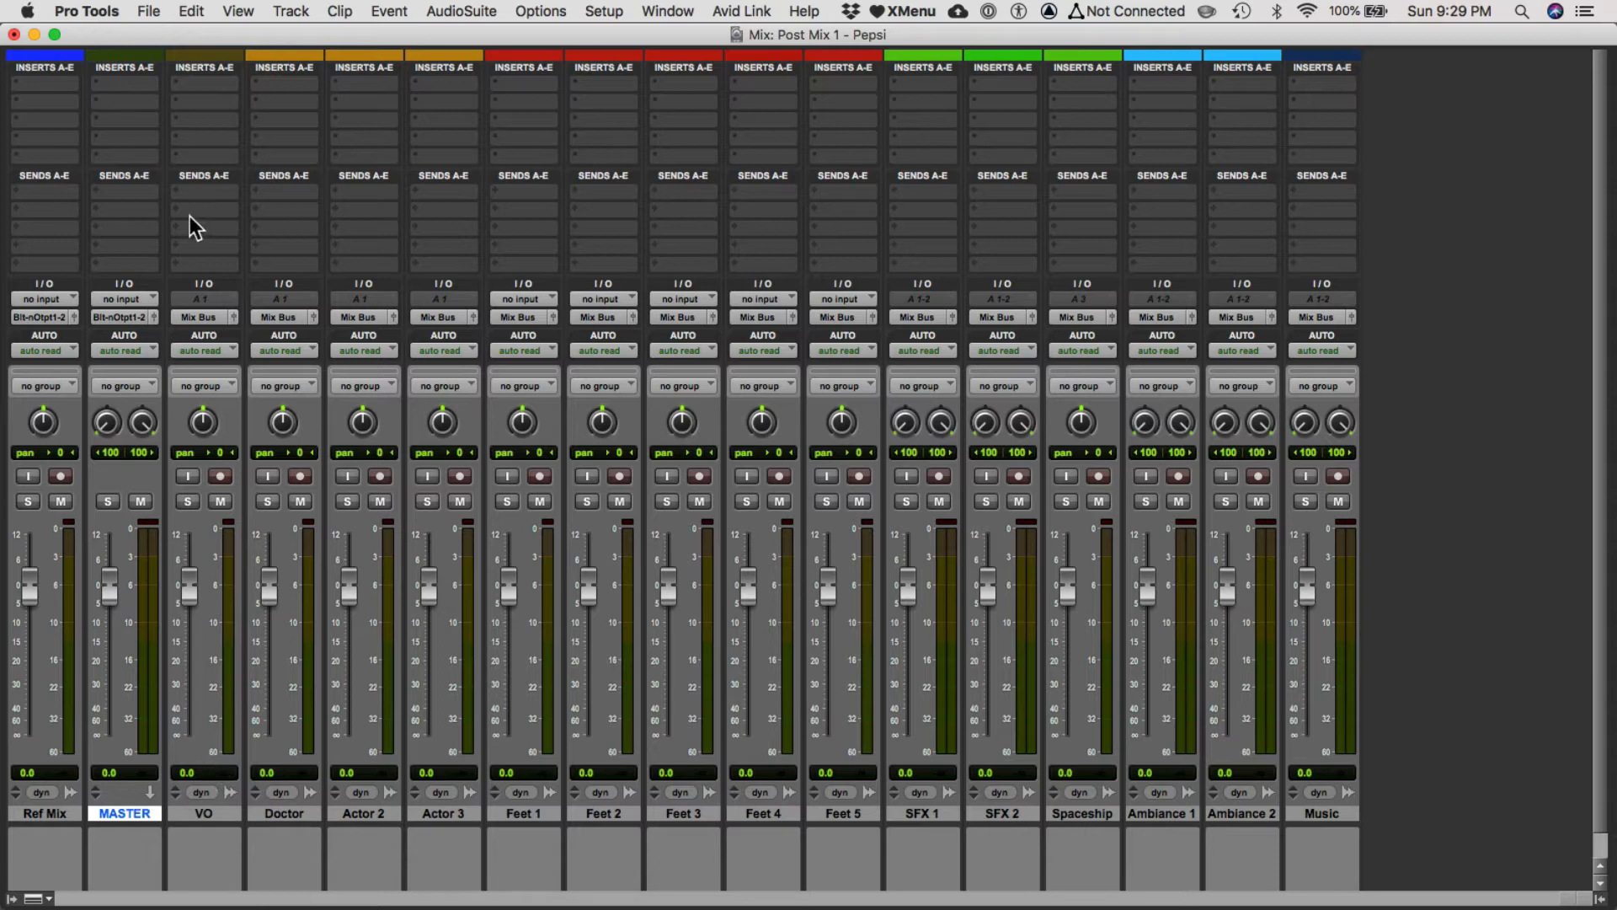
Set the MASTER track's input to Mix Bus (Stereo).
{"action": "left_click", "coordinate": [118, 300]}
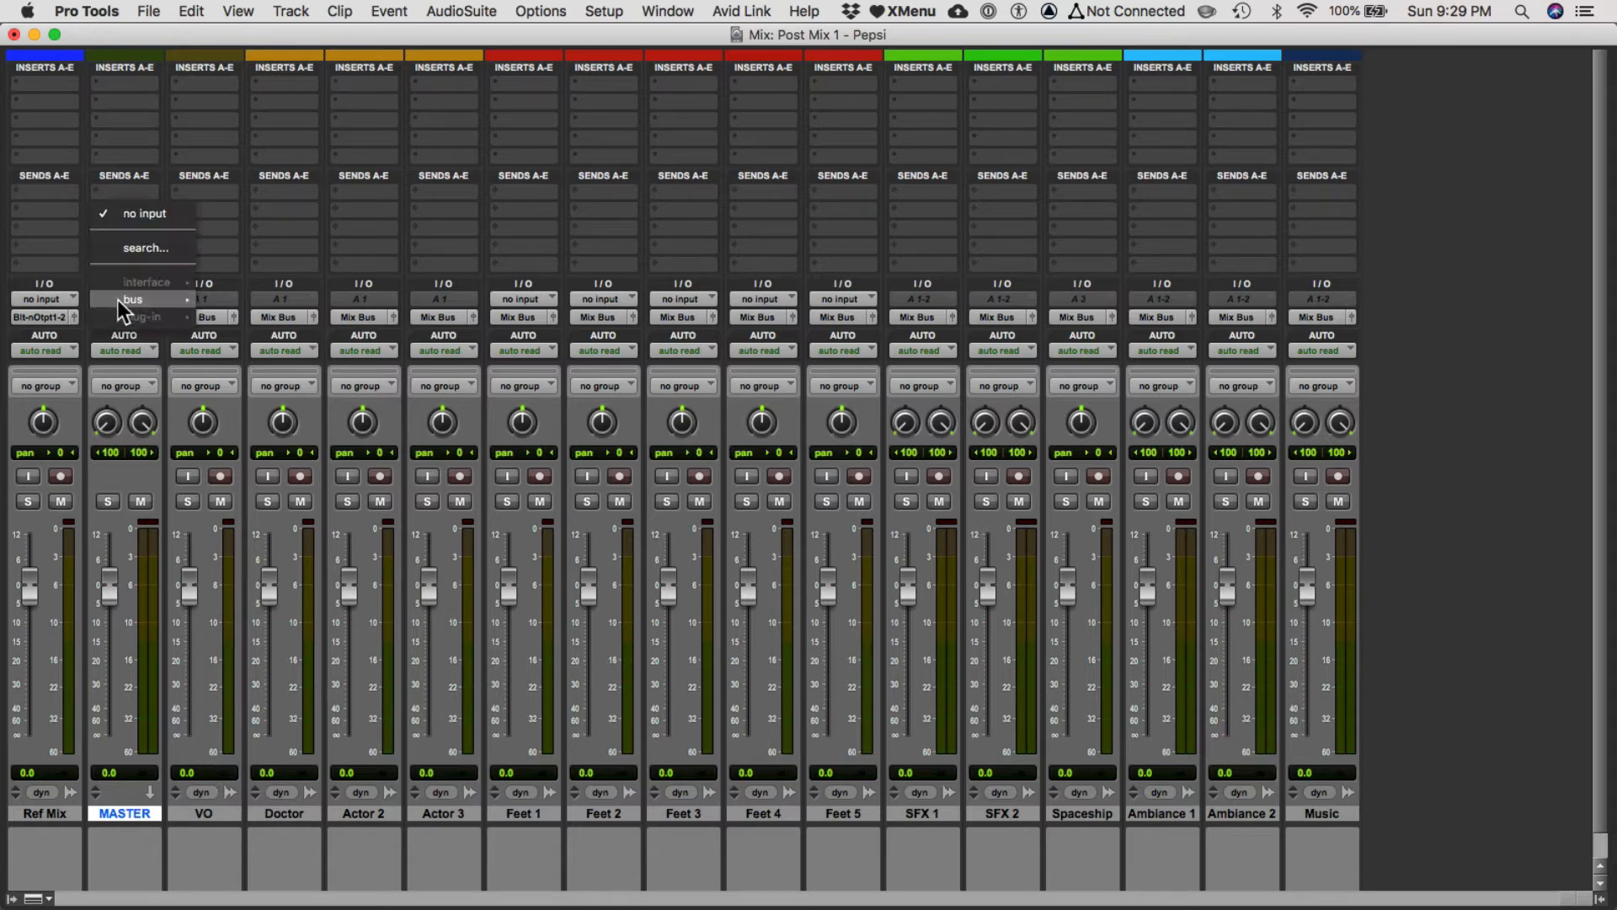
{"action": "mouse_move", "coordinate": [180, 301]}
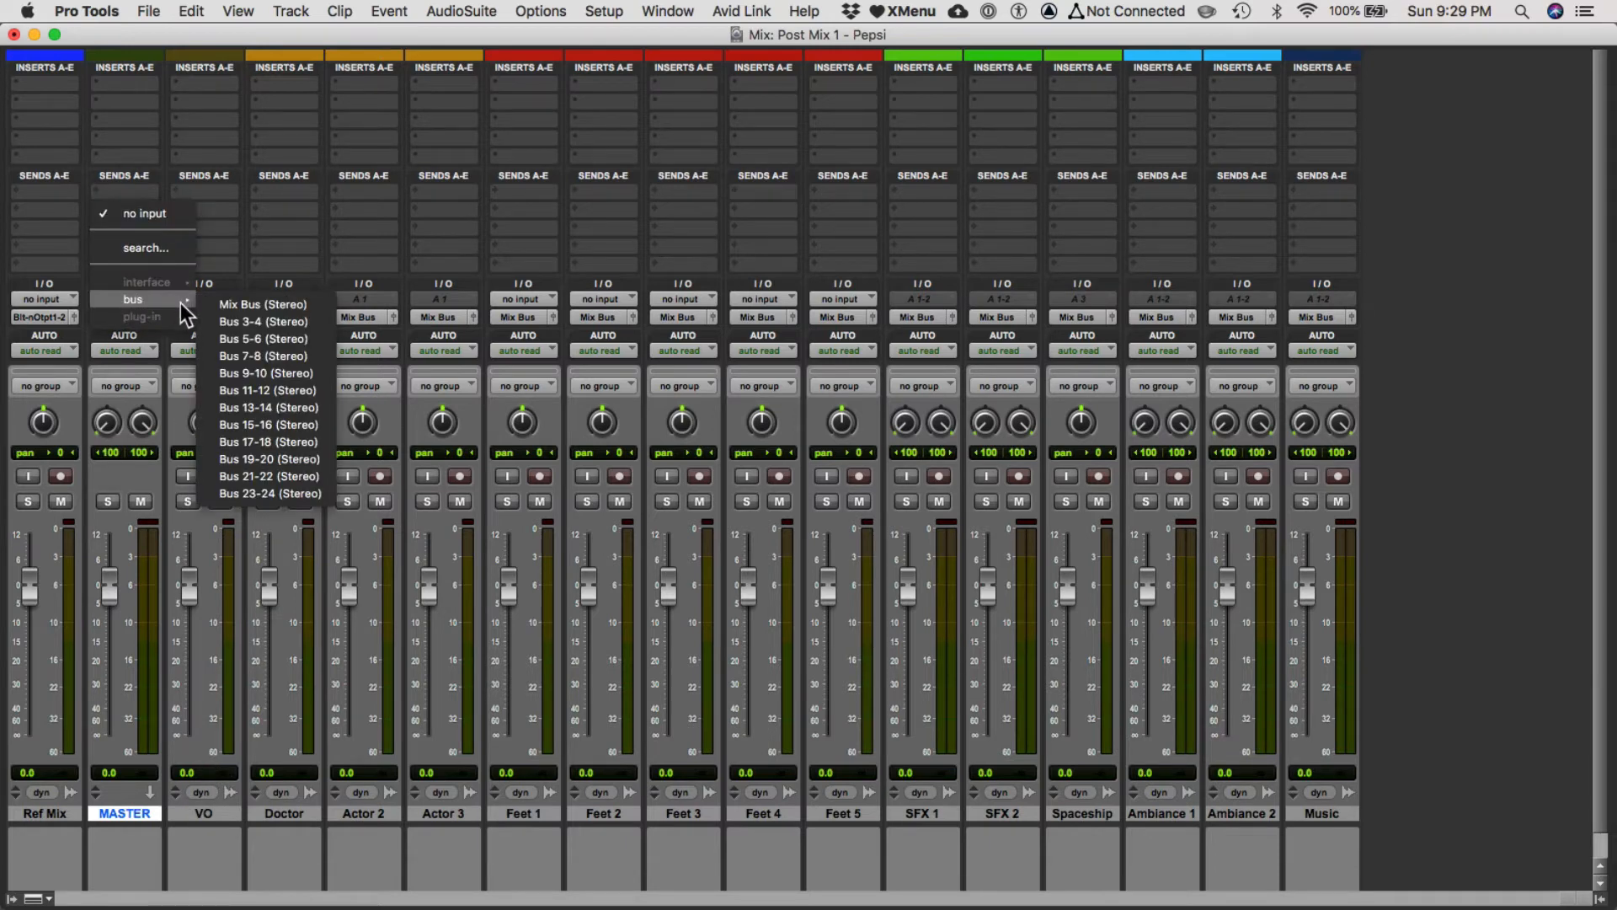
{"action": "left_click", "coordinate": [226, 307]}
Select the VO through Music tracks, solo Actor 2 as a test, and make the MASTER track solo safe.
{"action": "left_click", "coordinate": [201, 813]}
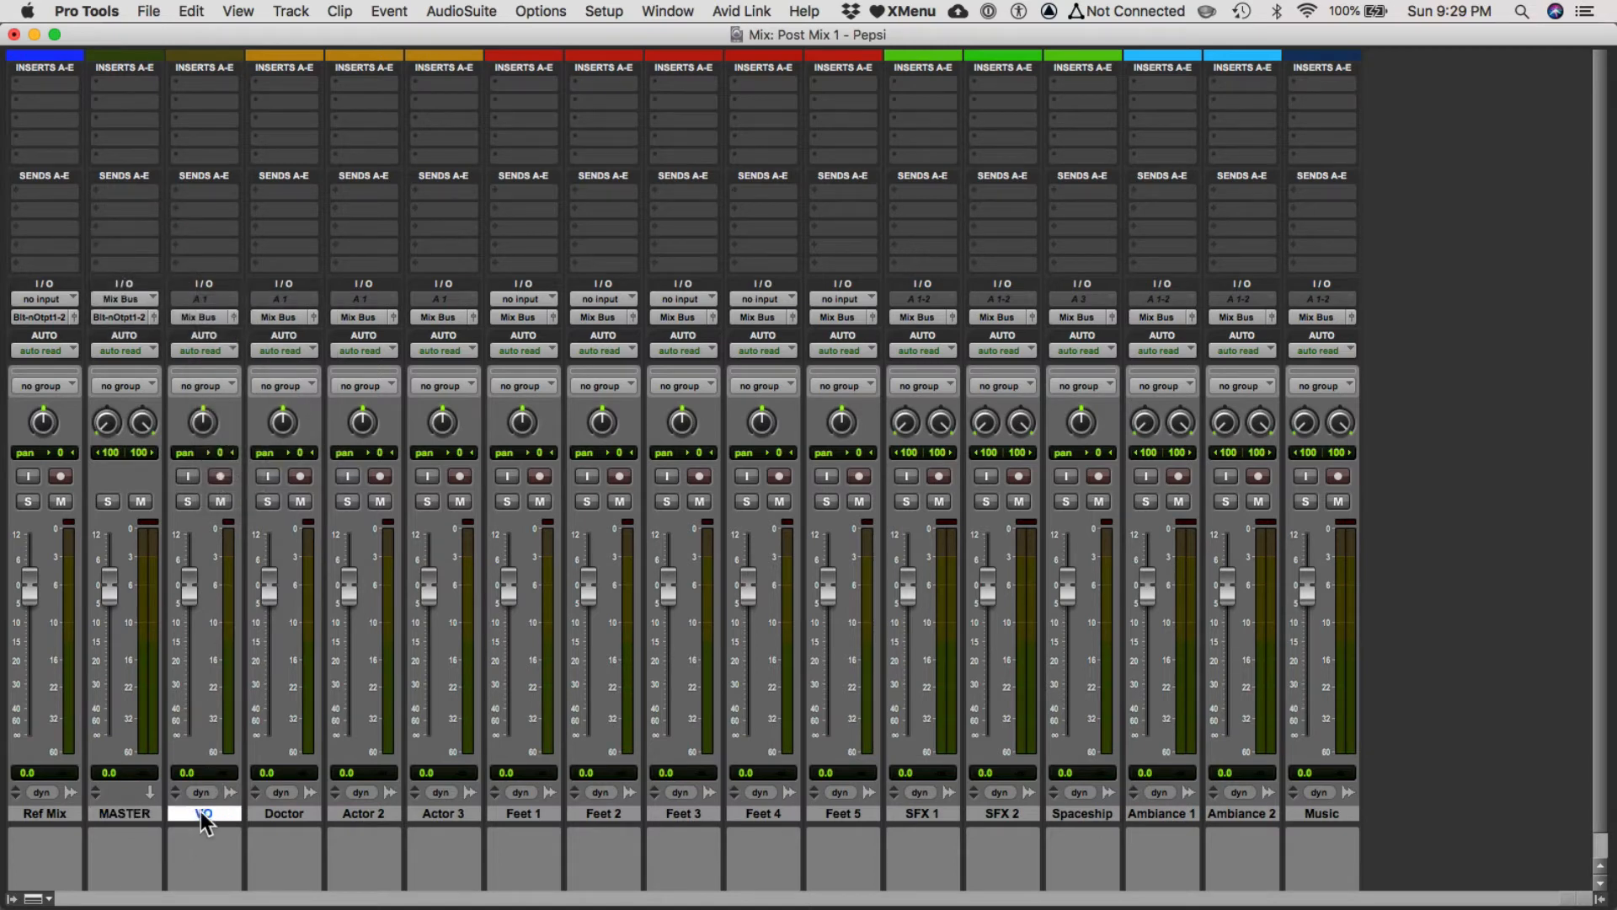
{"action": "left_click", "coordinate": [1306, 813], "text": "shift"}
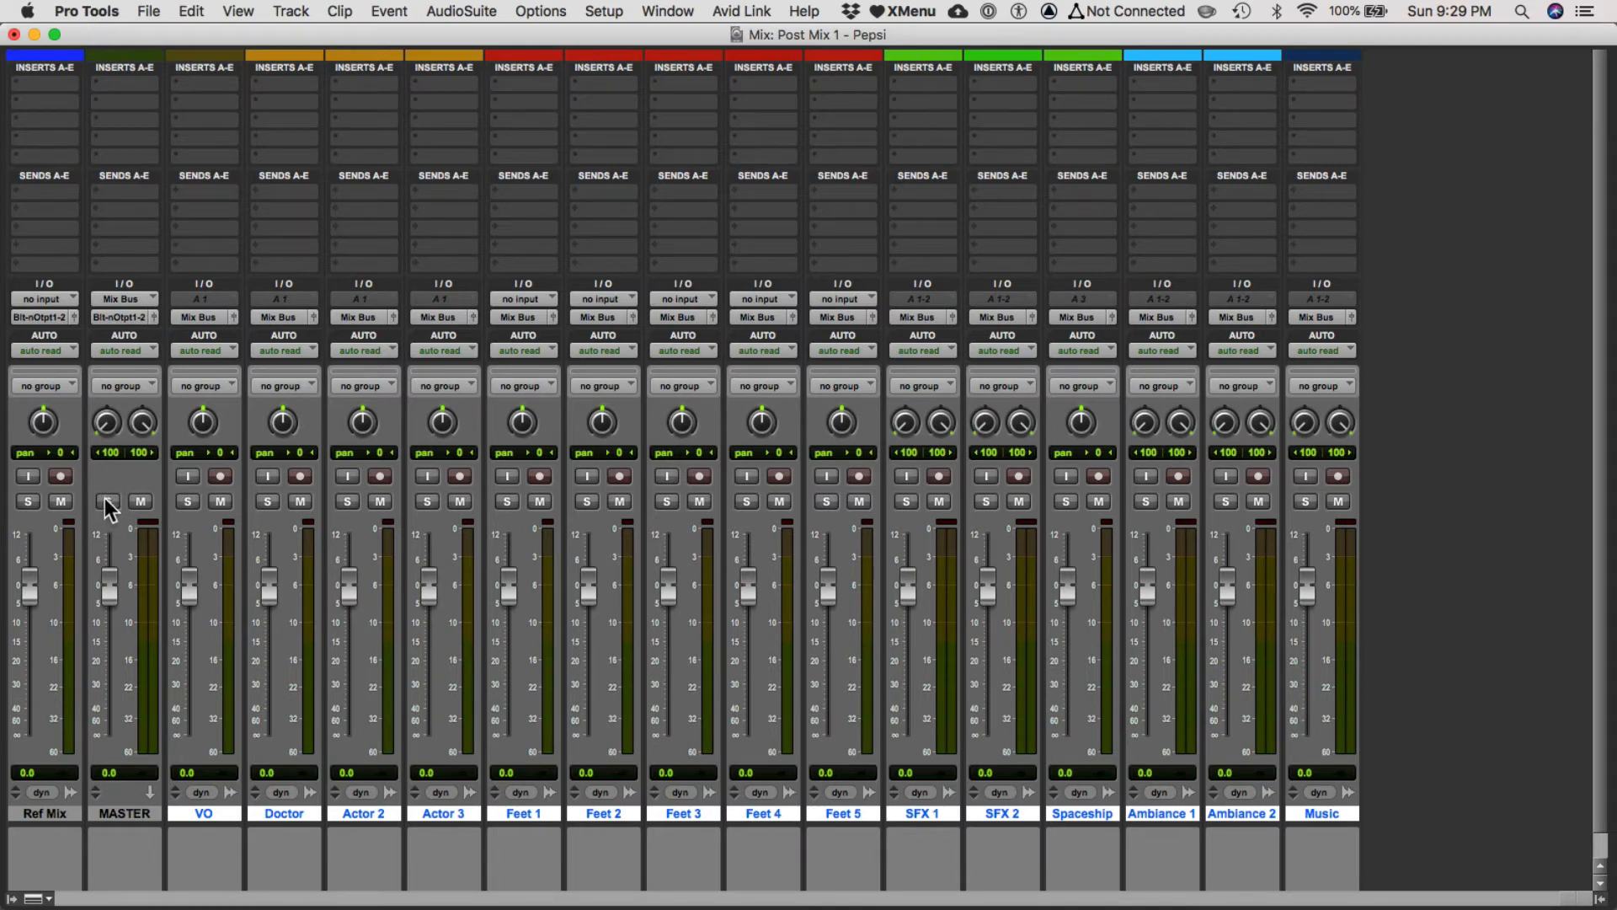
{"action": "left_click", "coordinate": [347, 501]}
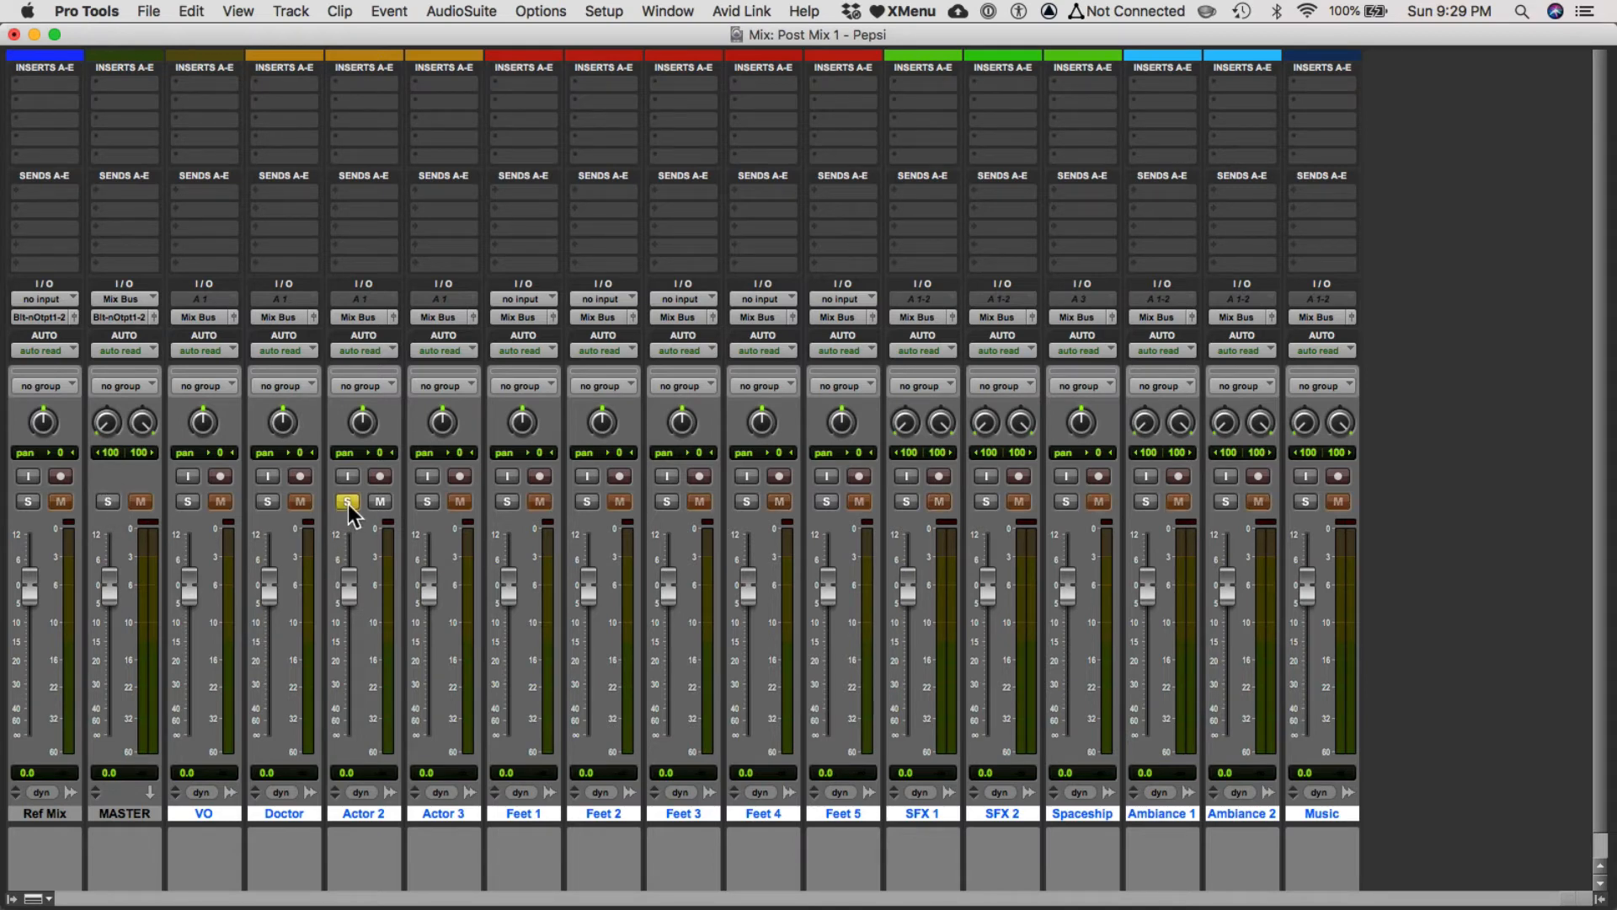
{"action": "left_click", "coordinate": [114, 499], "text": "alt"}
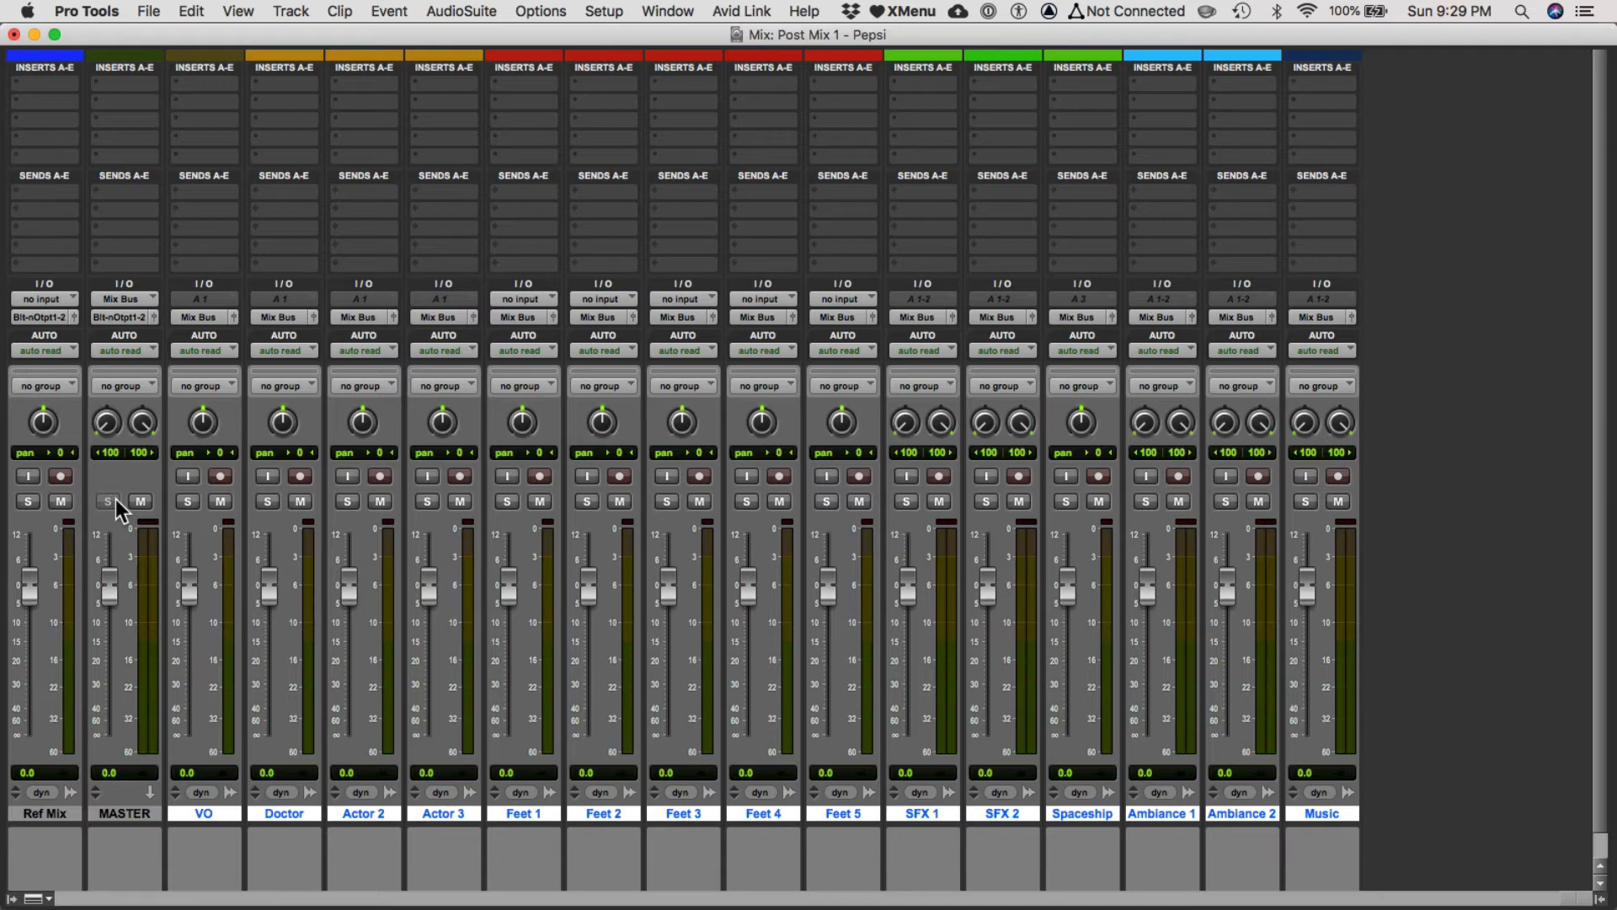
Route only the MASTER track's output to Bus 3-4 (Stereo).
{"action": "left_click", "coordinate": [121, 809]}
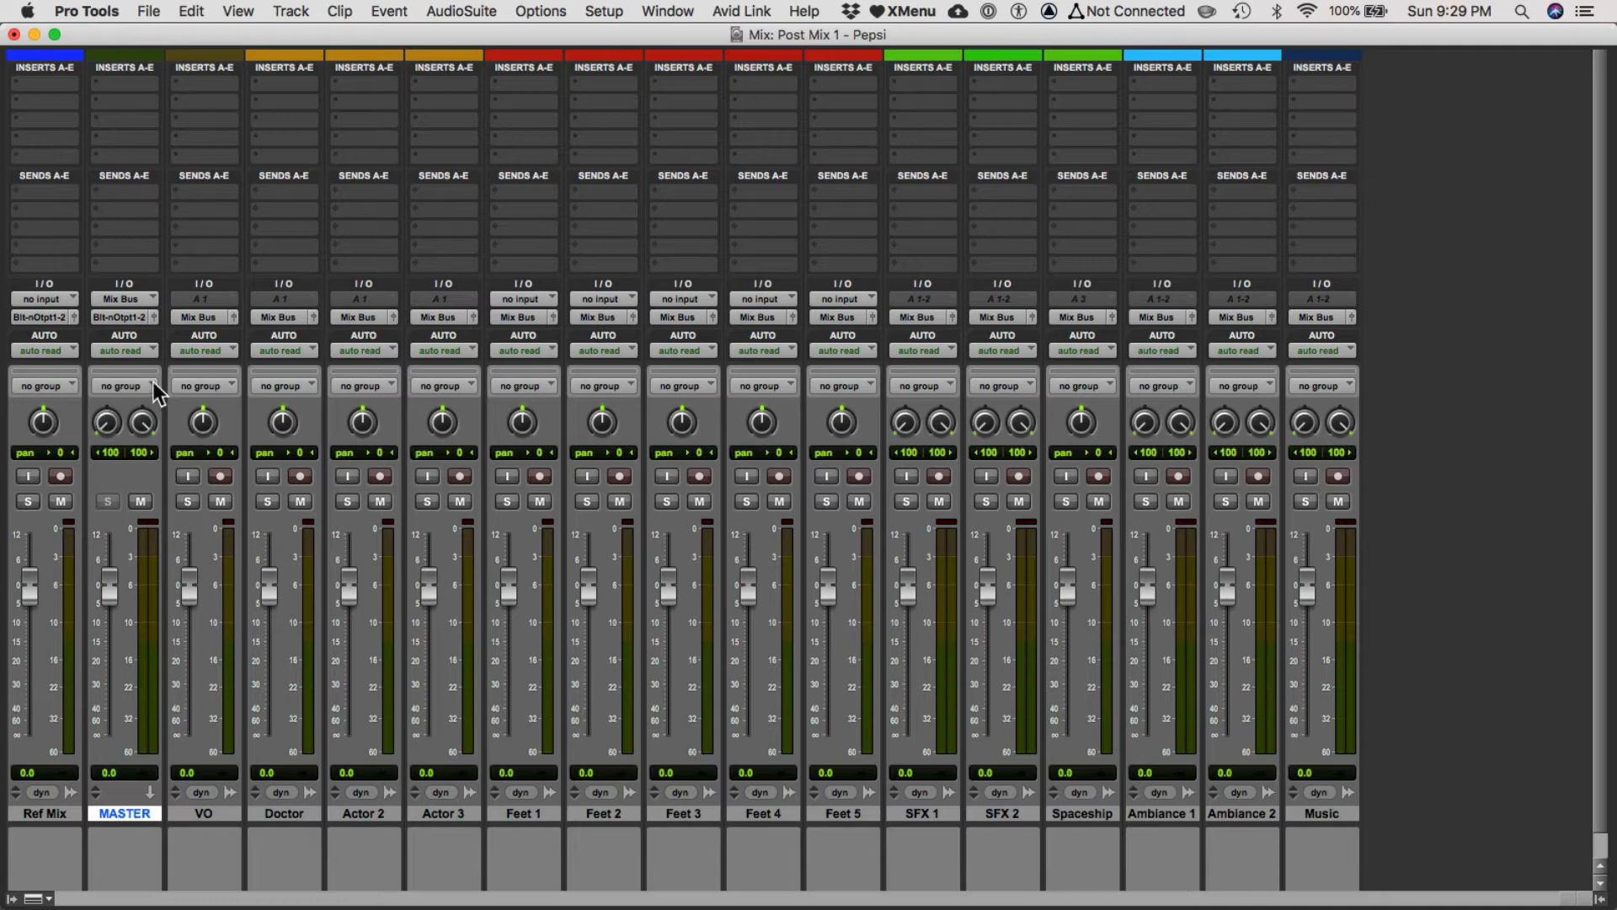
{"action": "left_click", "coordinate": [123, 317]}
{"action": "mouse_move", "coordinate": [127, 317]}
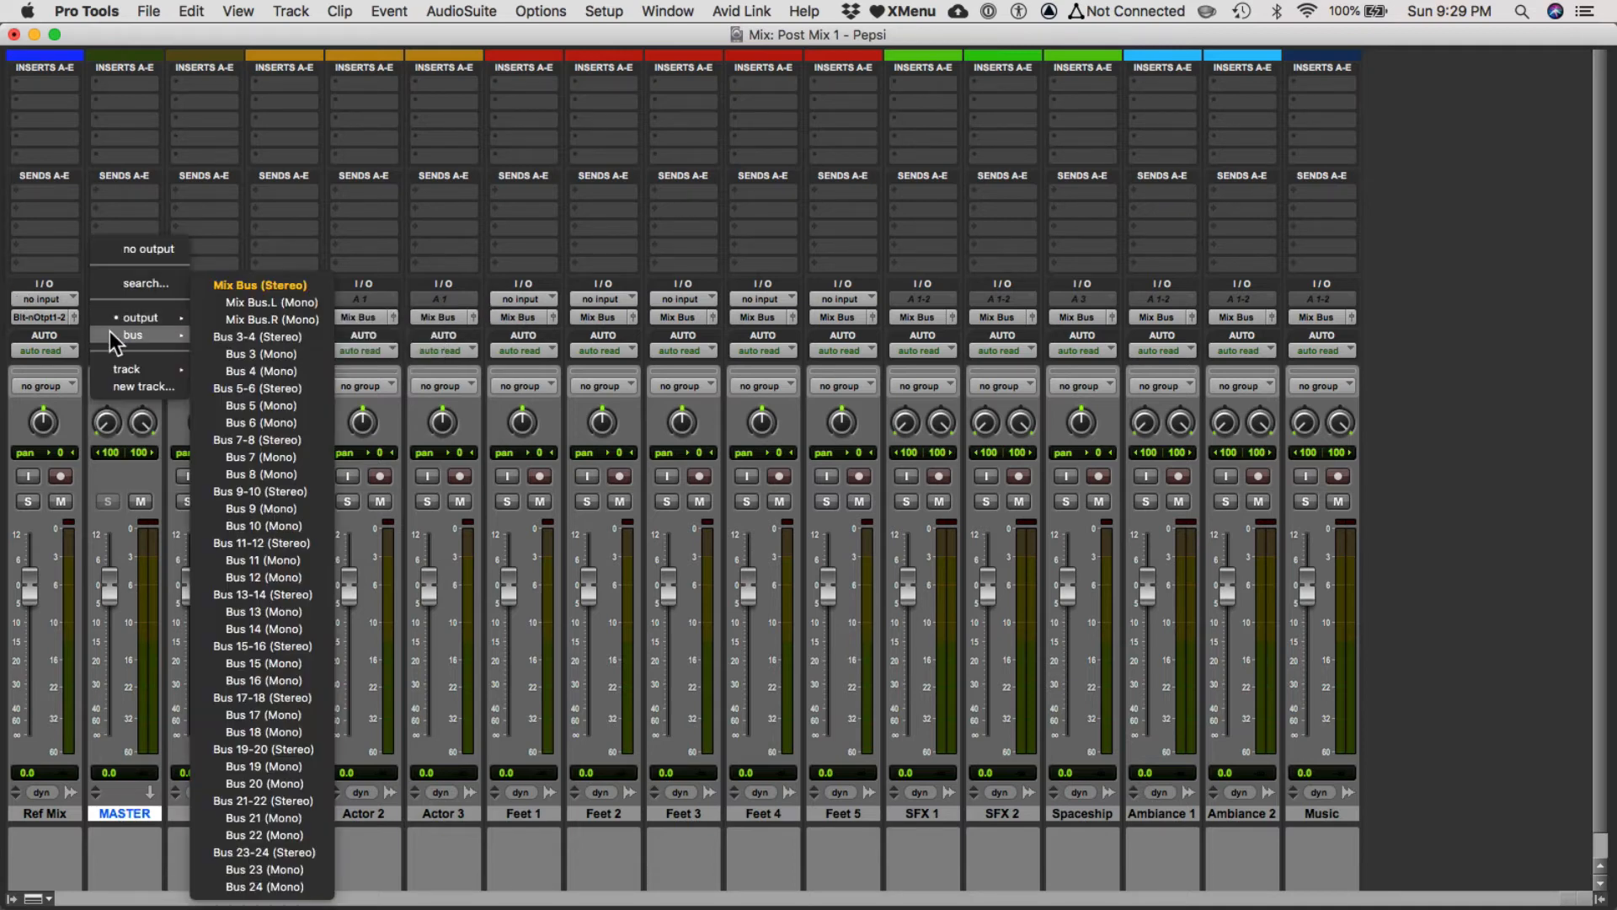
{"action": "left_click", "coordinate": [300, 332]}
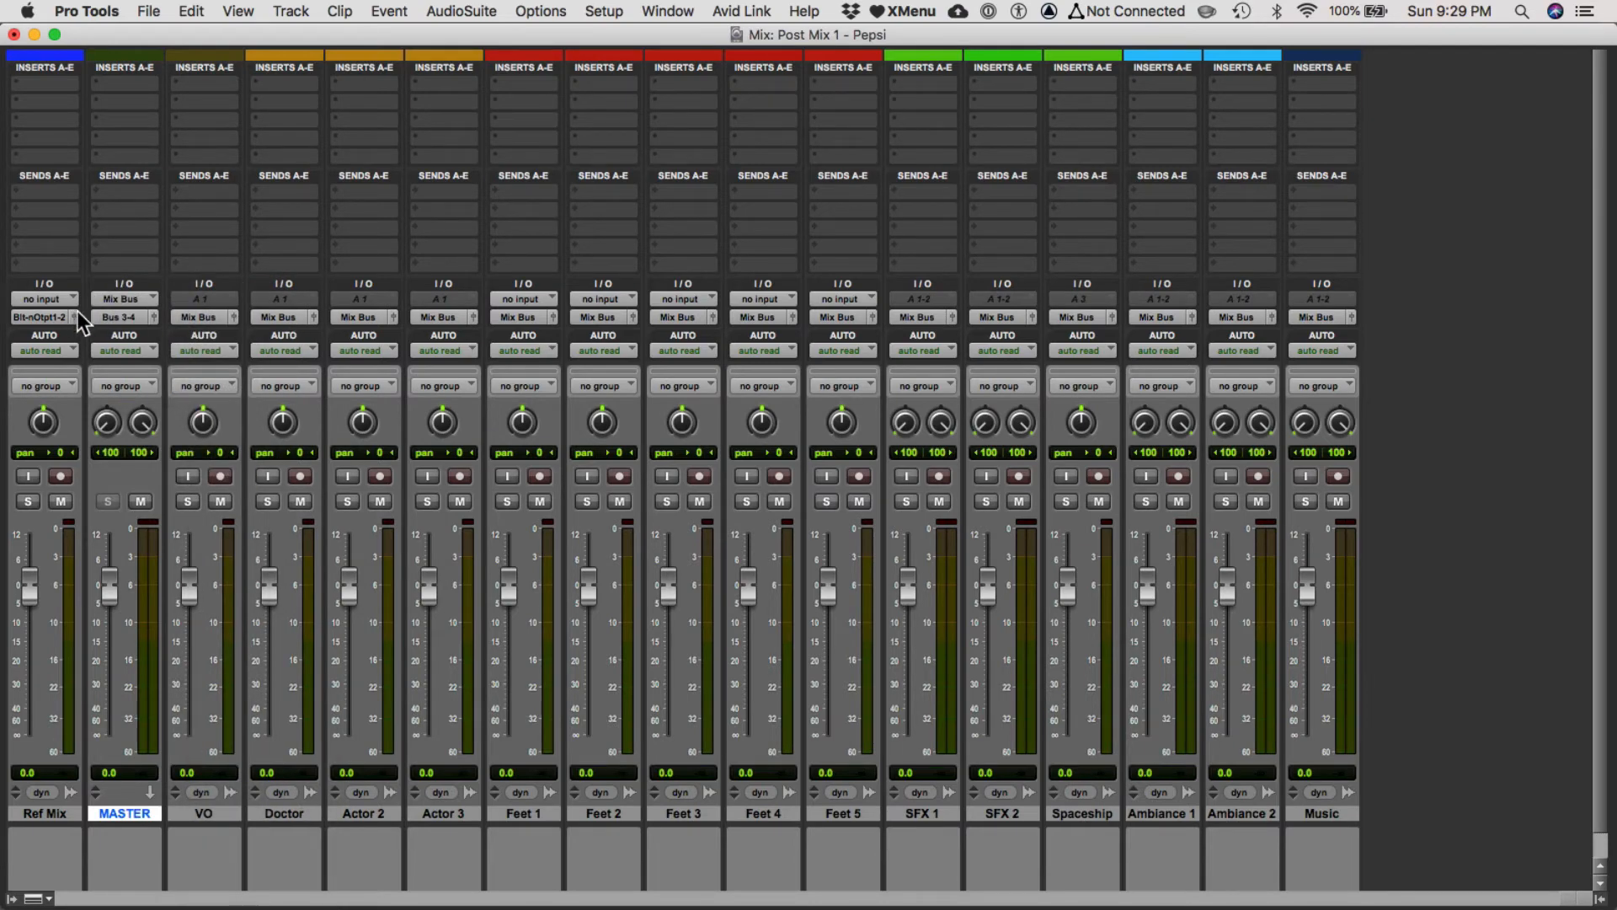
Rename the MASTER track's output bus, Bus 3-4, as Print Bus.
{"action": "right_click", "coordinate": [111, 316]}
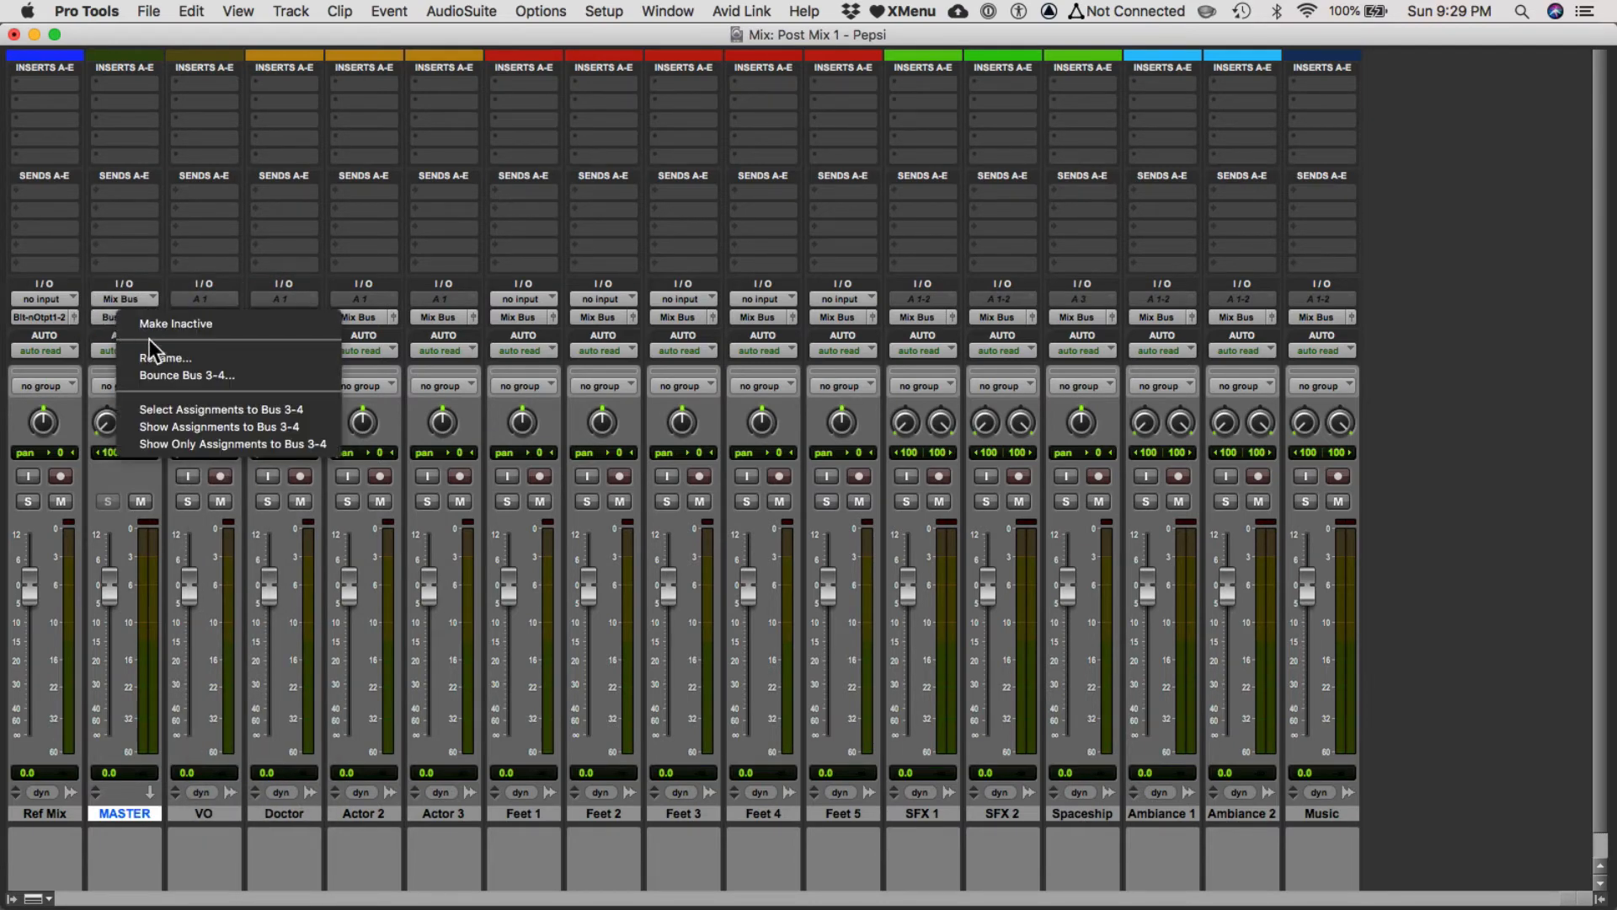
{"action": "left_click", "coordinate": [177, 357]}
{"action": "type", "text": "Print"}
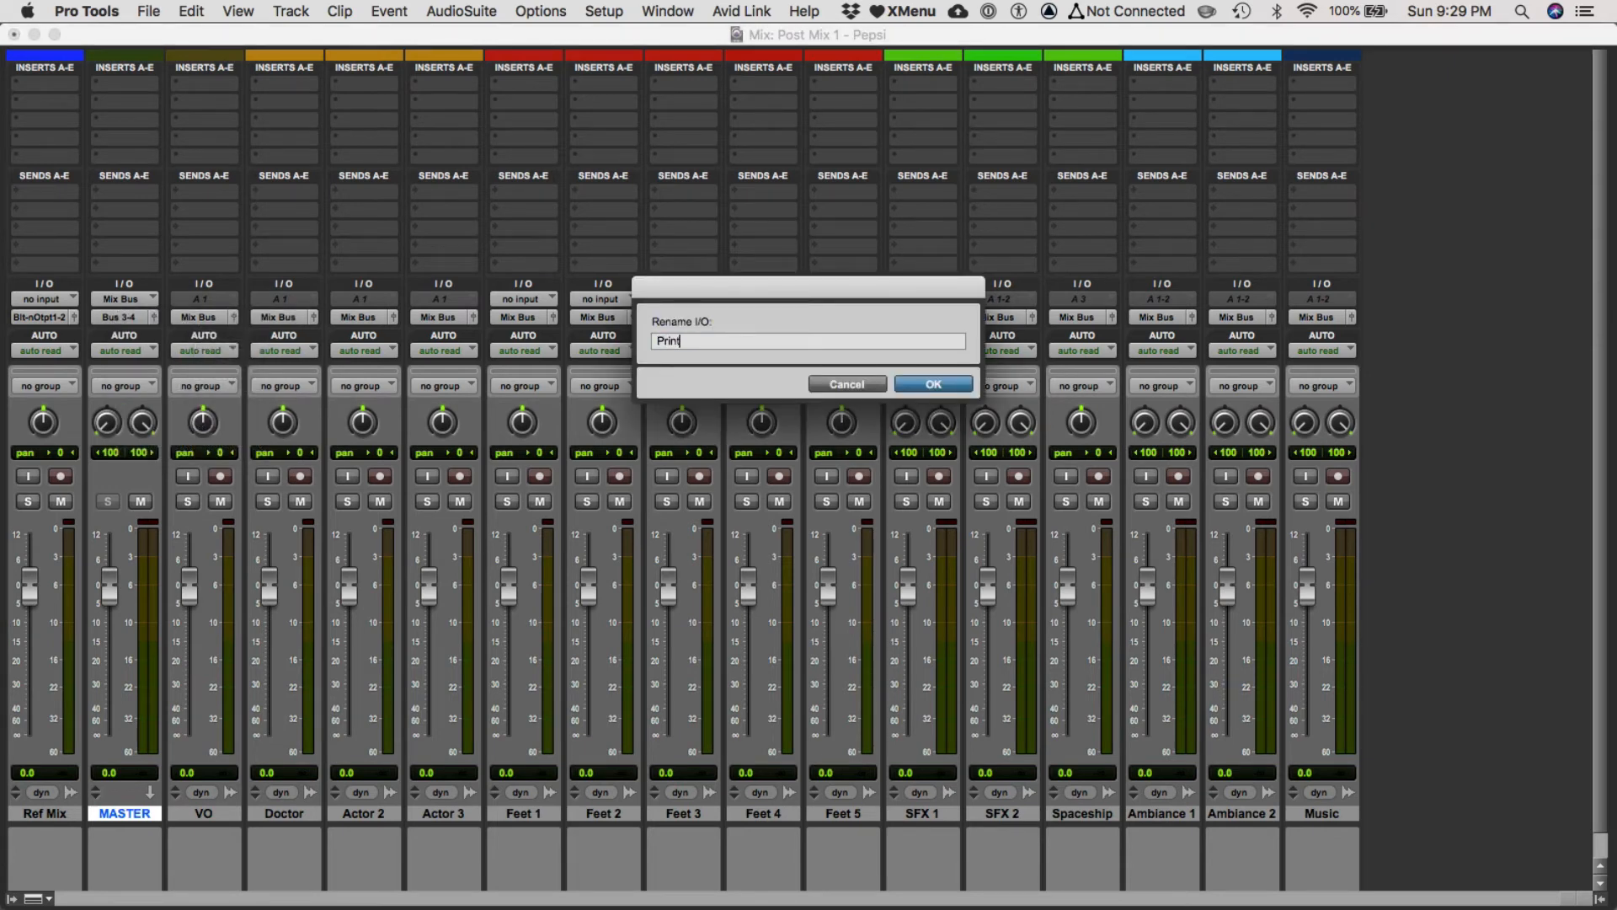
{"action": "key", "text": "Return"}
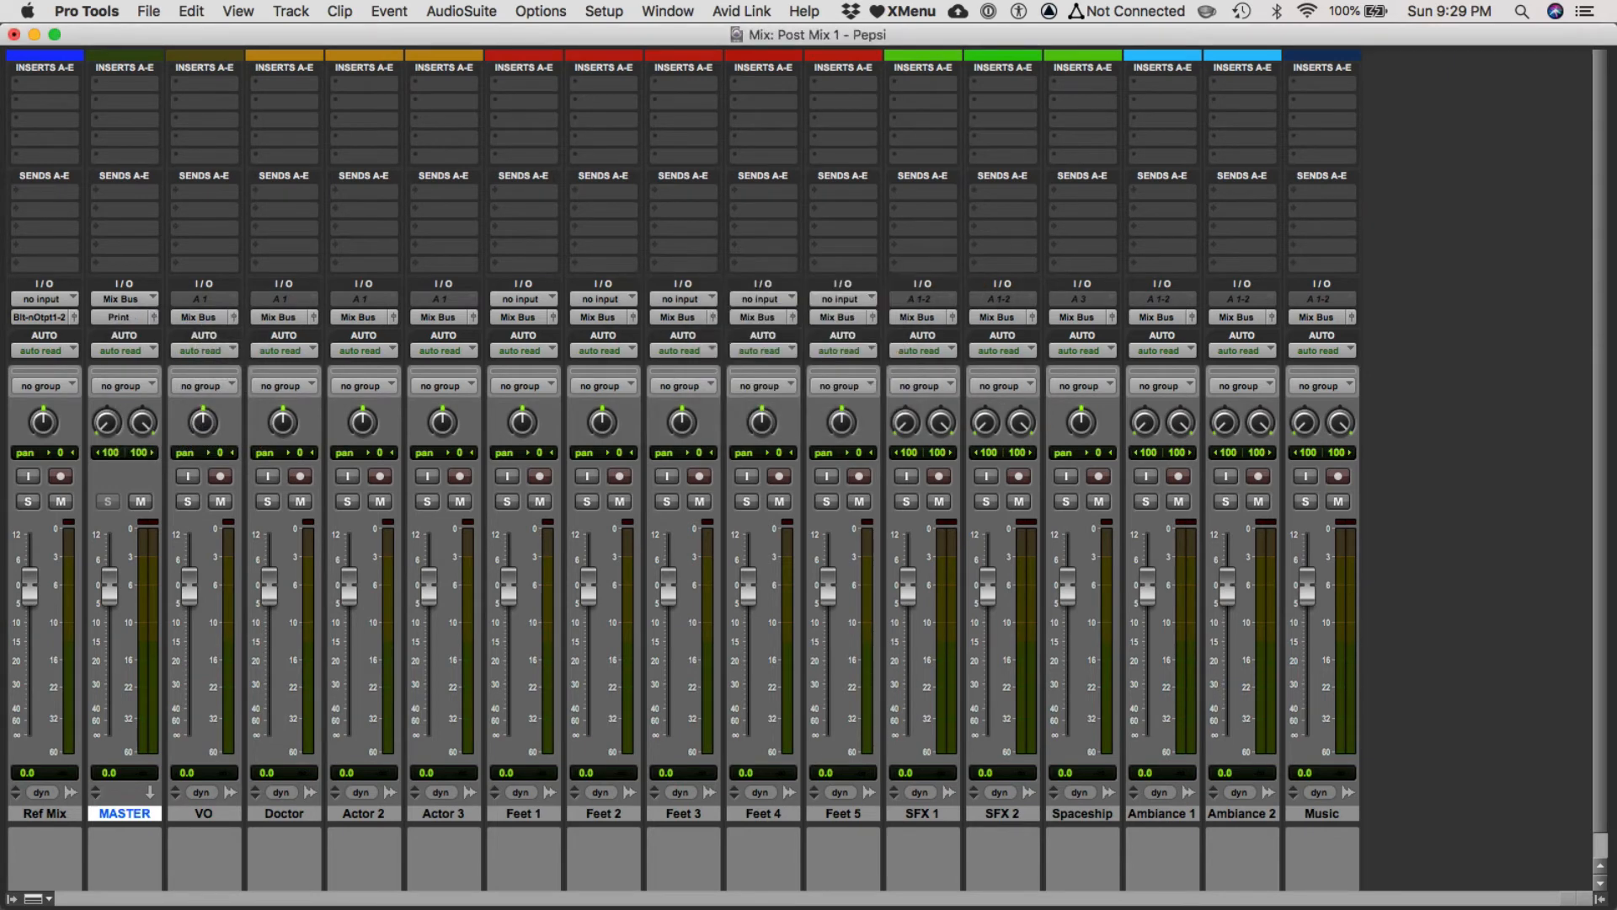
{"action": "right_click", "coordinate": [111, 316]}
{"action": "left_click", "coordinate": [142, 355]}
{"action": "key", "text": "Right"}
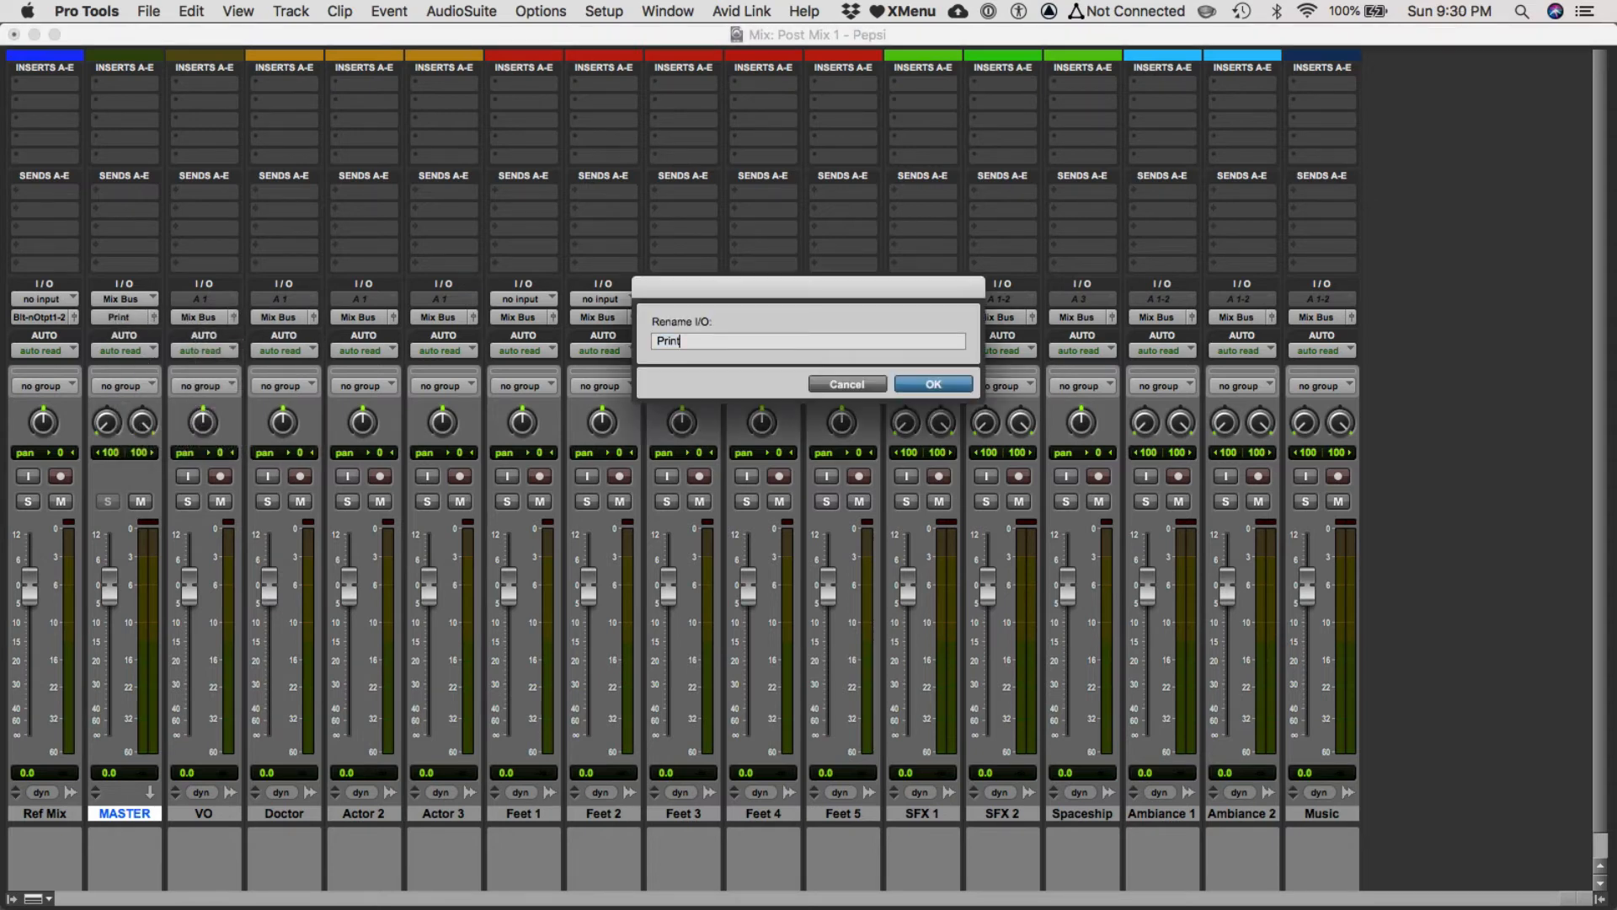
{"action": "type", "text": "Bus"}
{"action": "key", "text": "Return"}
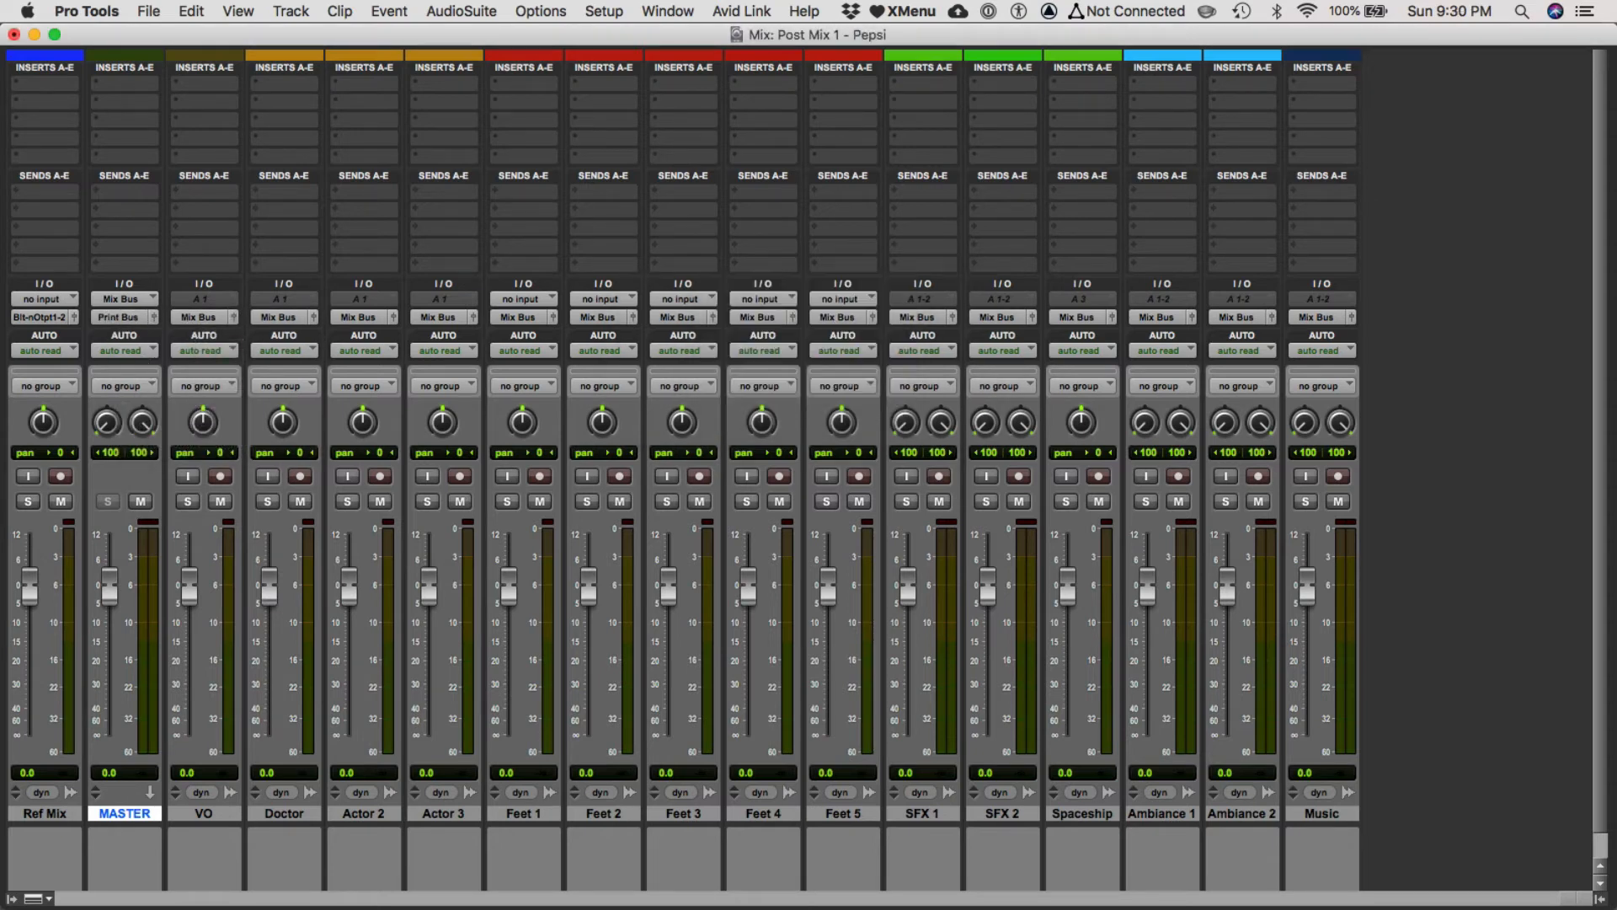
Create one stereo audio track directly after Ref Mix and name it Print.
{"action": "left_click", "coordinate": [58, 812]}
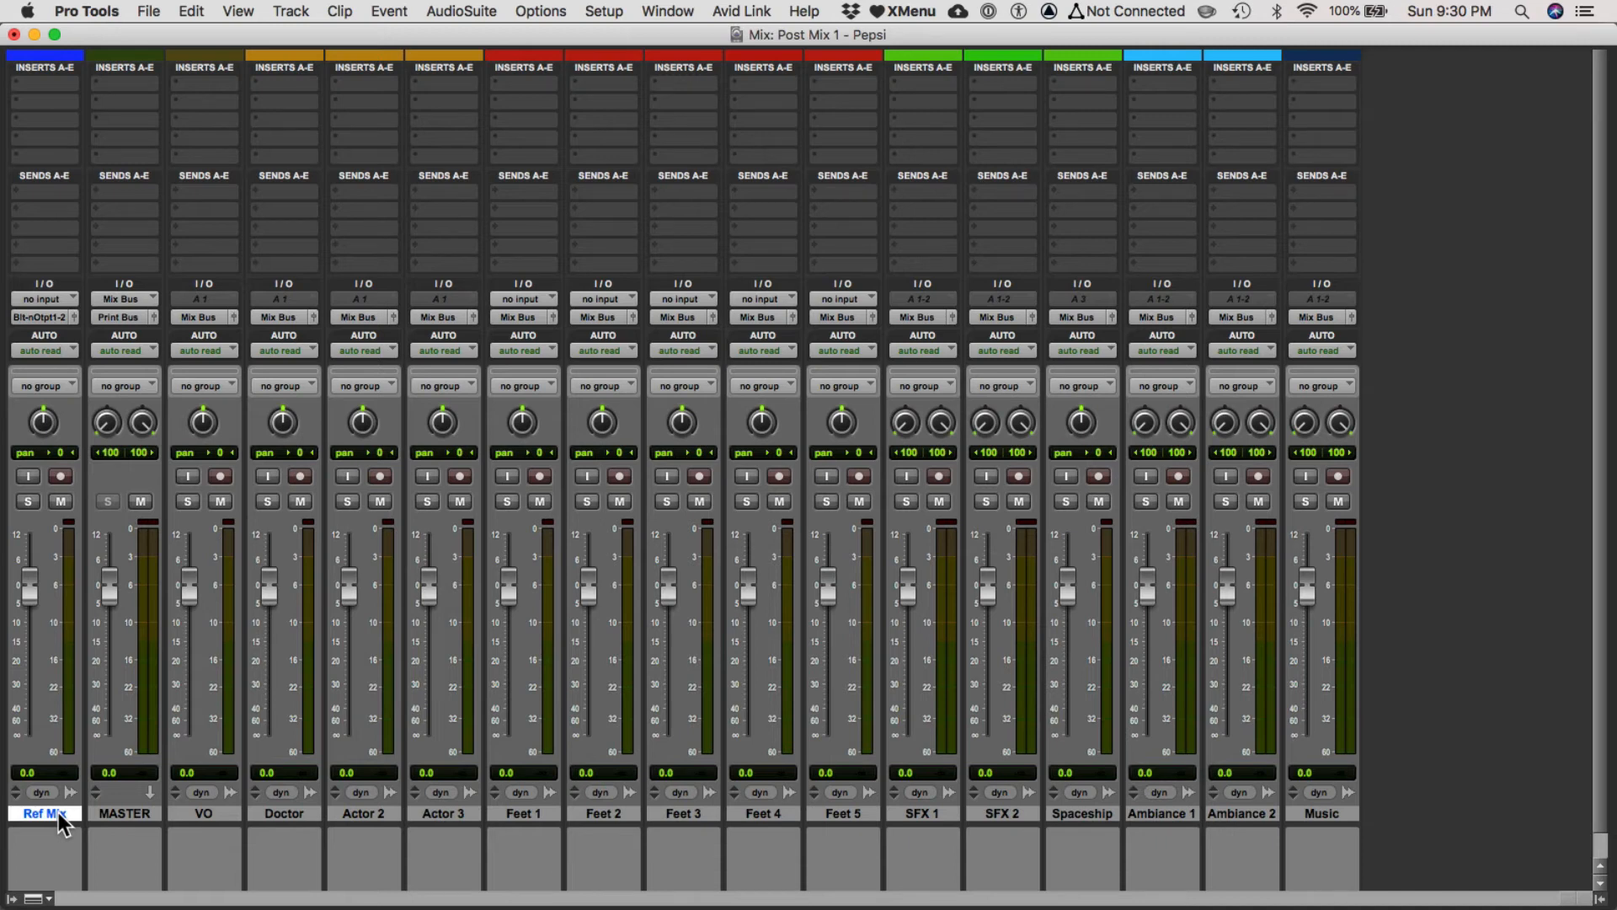
{"action": "key", "text": "super+shift+n"}
{"action": "left_click", "coordinate": [293, 12]}
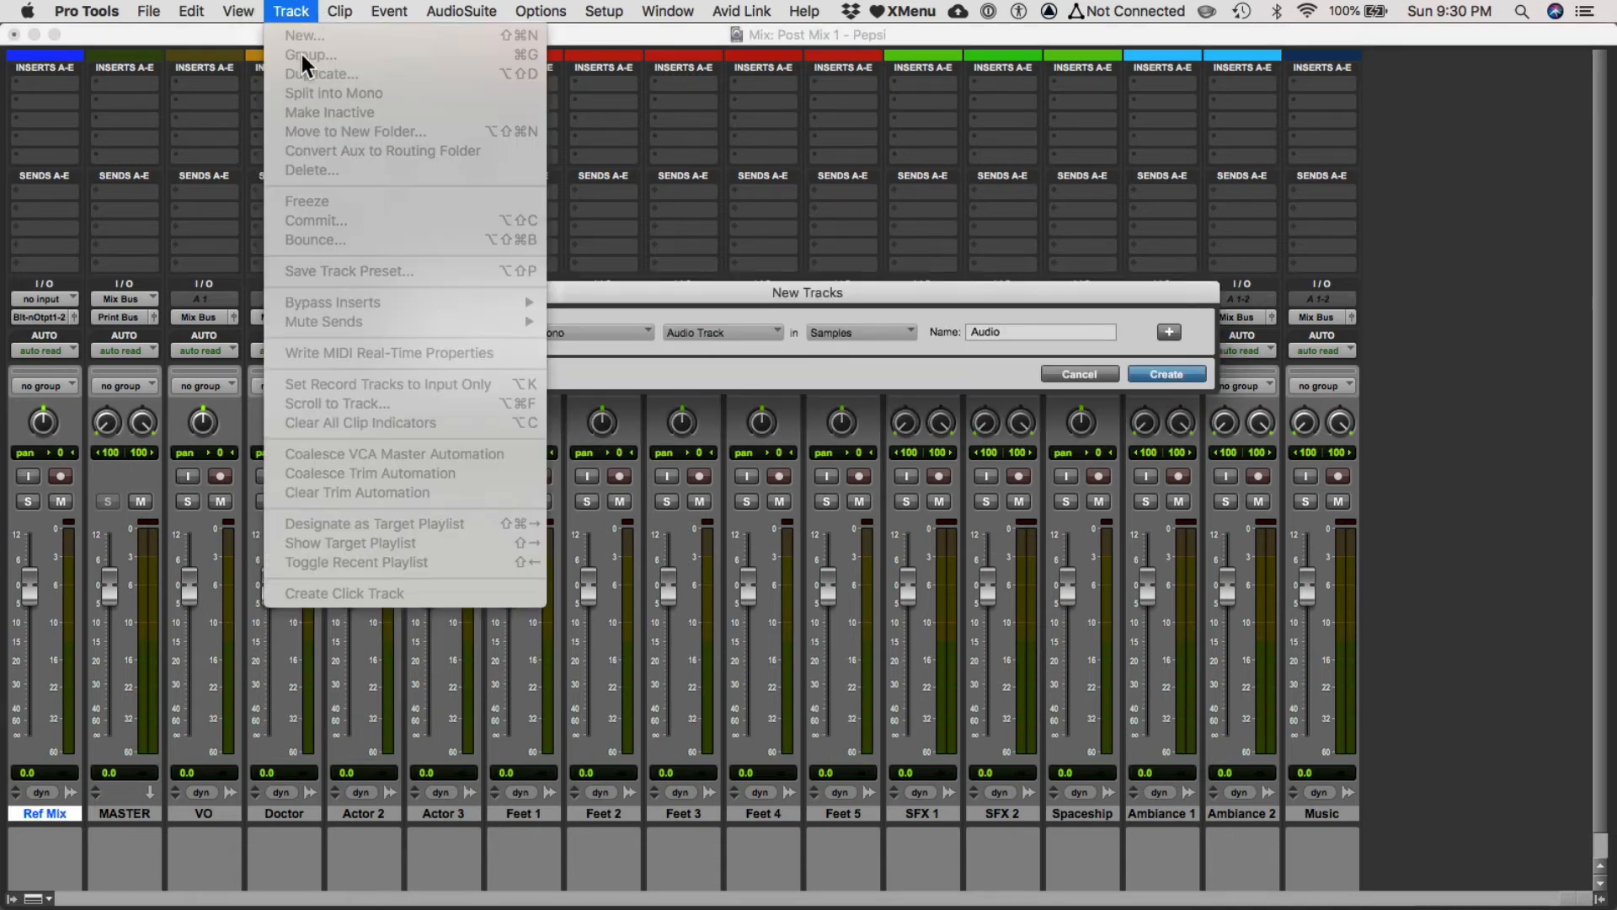
{"action": "left_click", "coordinate": [338, 12]}
{"action": "left_click", "coordinate": [594, 337]}
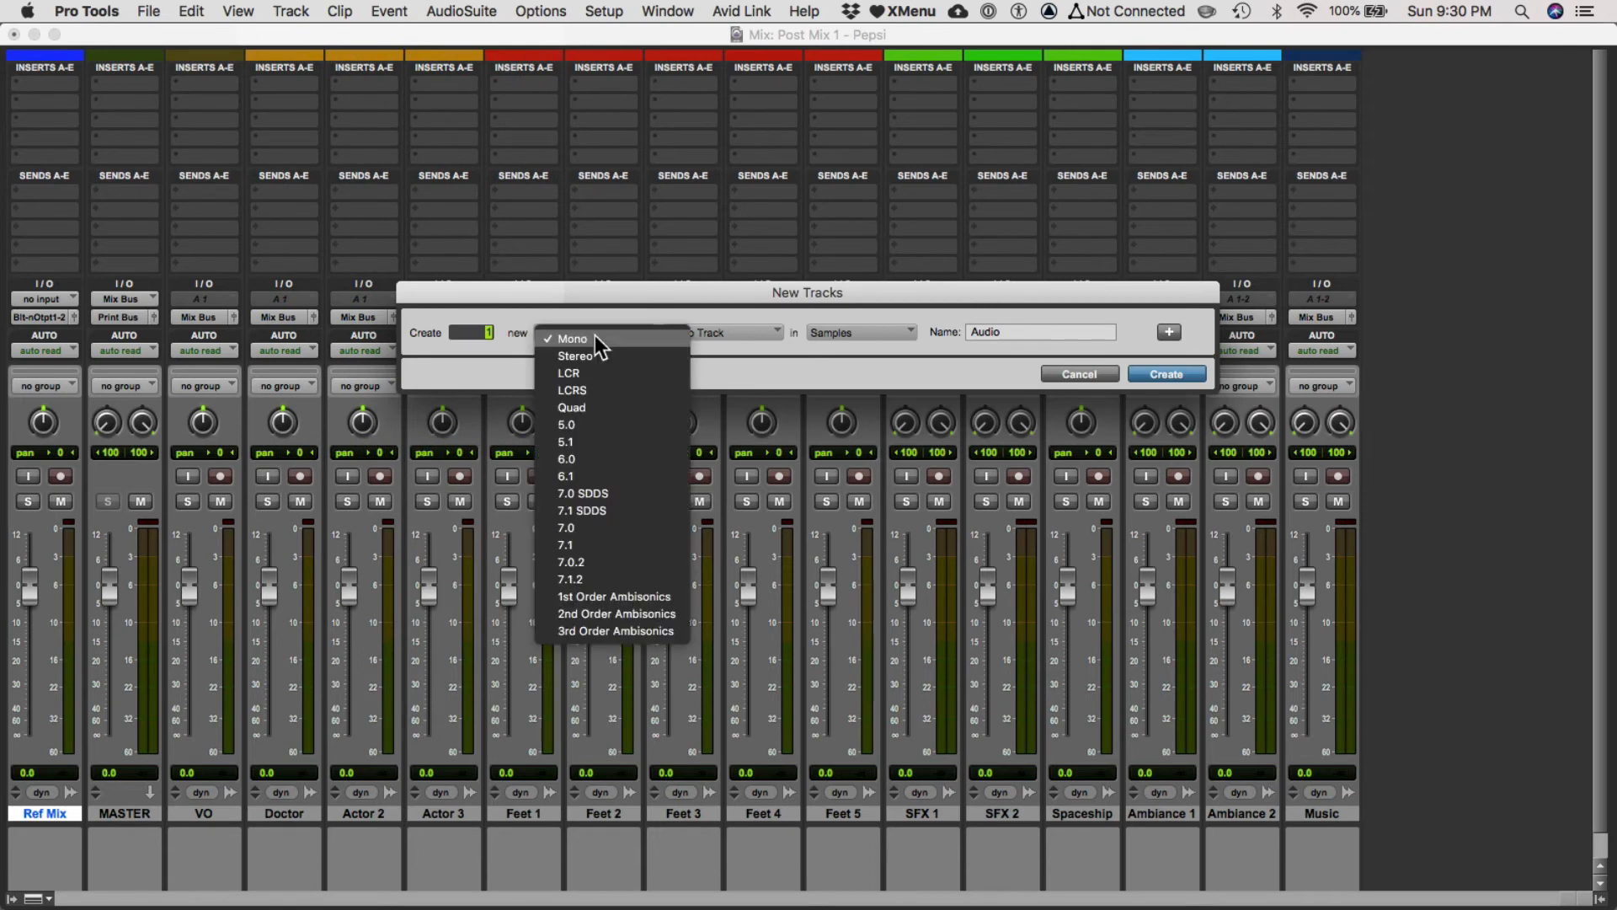
{"action": "left_click", "coordinate": [594, 351]}
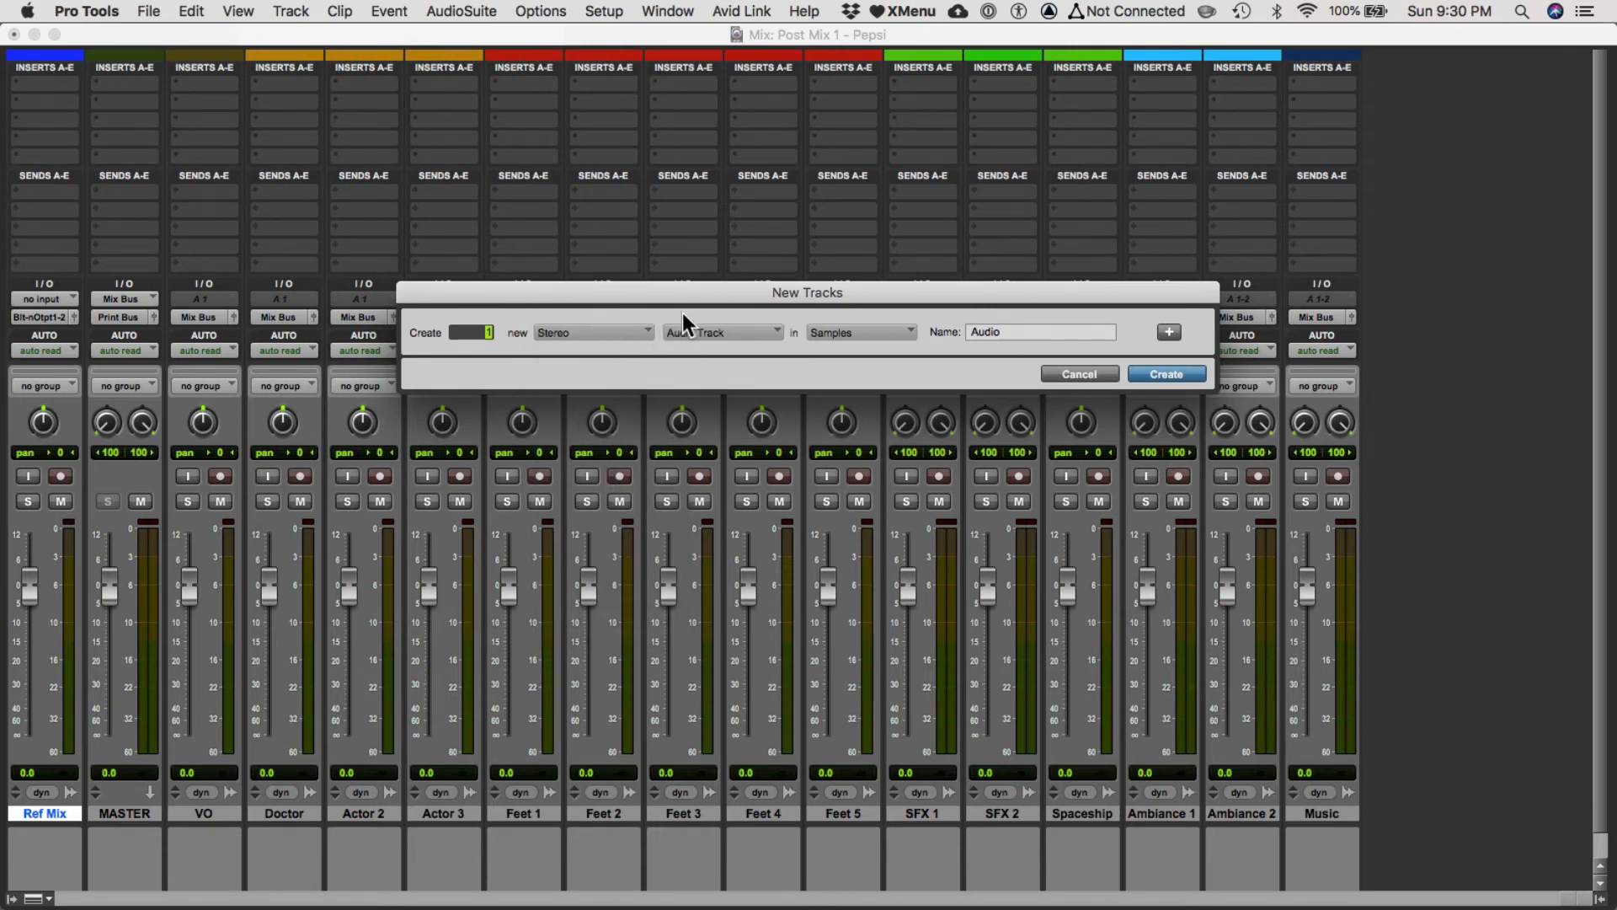
{"action": "left_click", "coordinate": [1176, 377]}
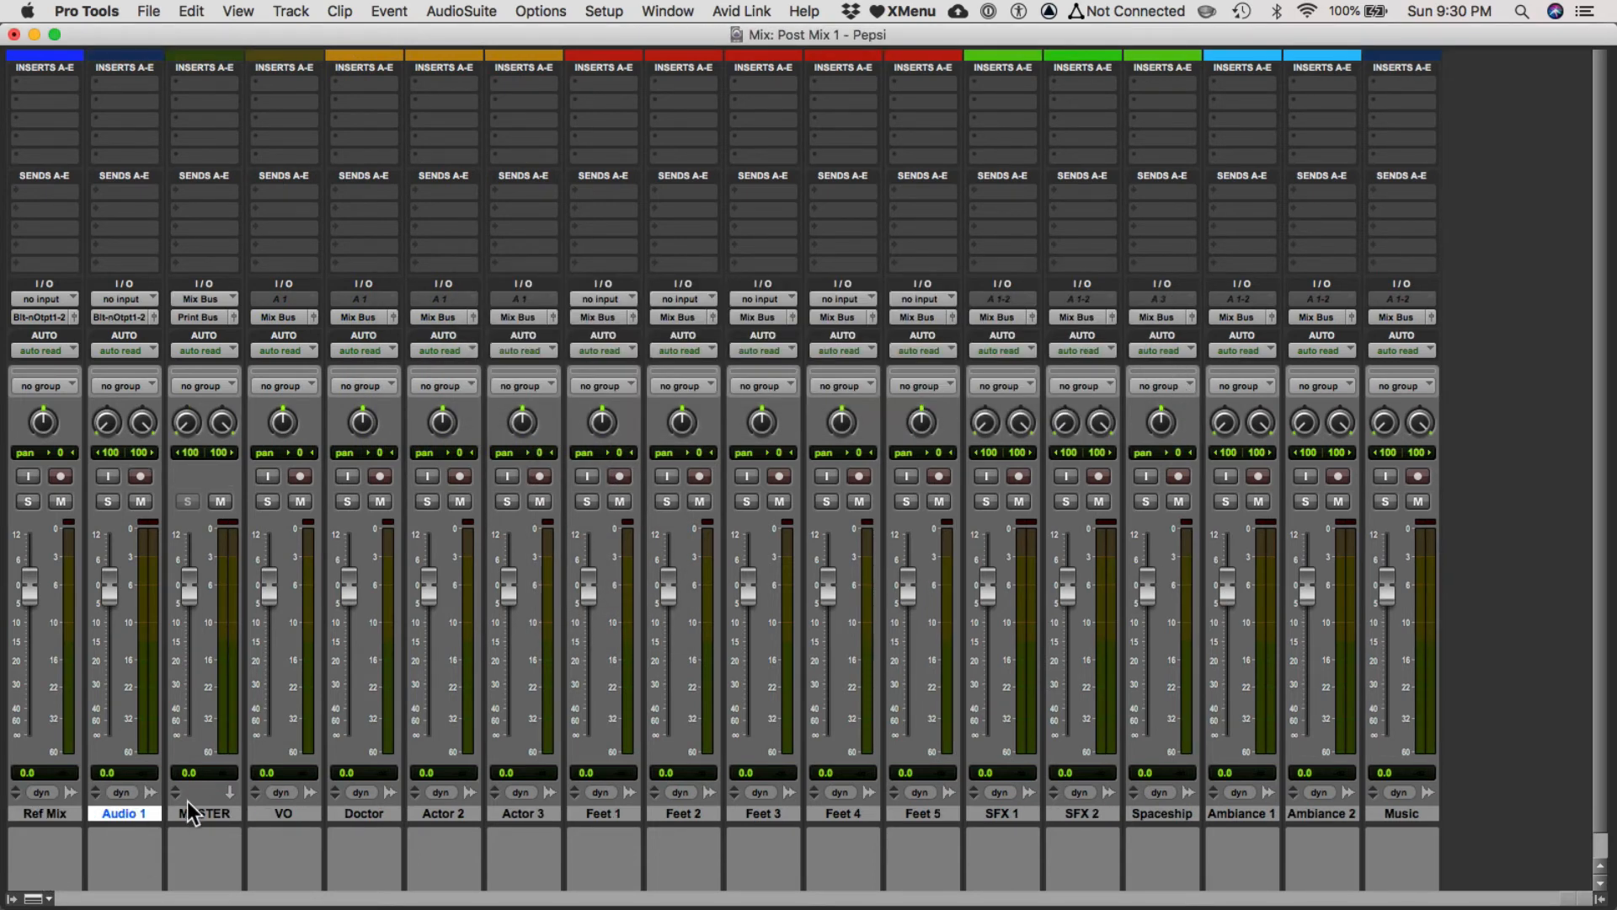
{"action": "double_click", "coordinate": [141, 812]}
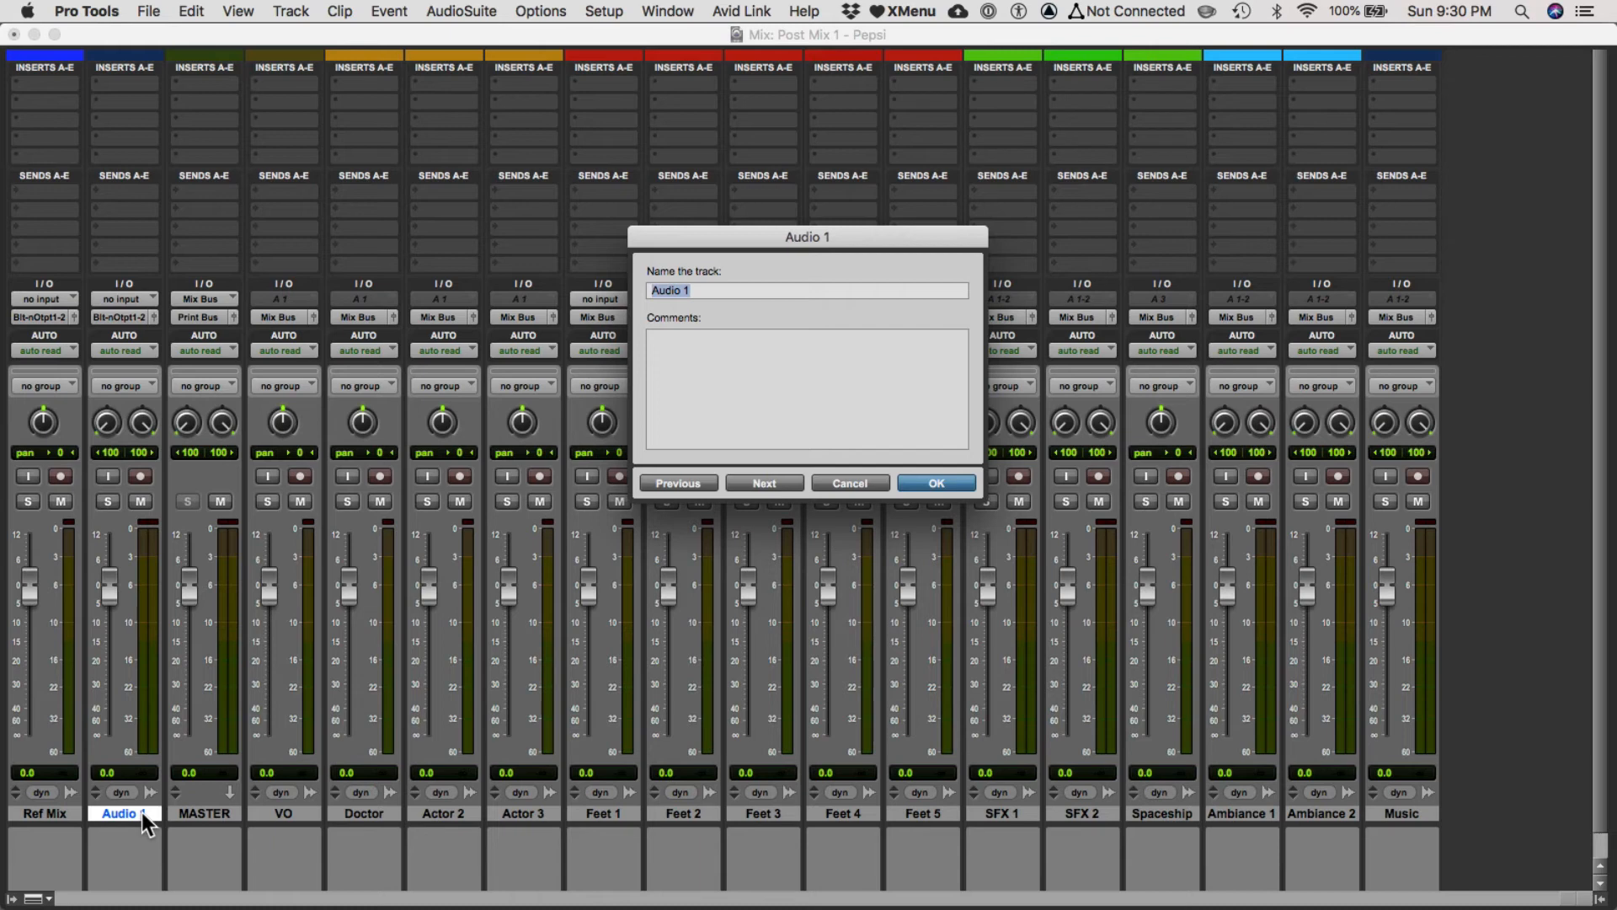
{"action": "type", "text": "Print"}
{"action": "key", "text": "Return"}
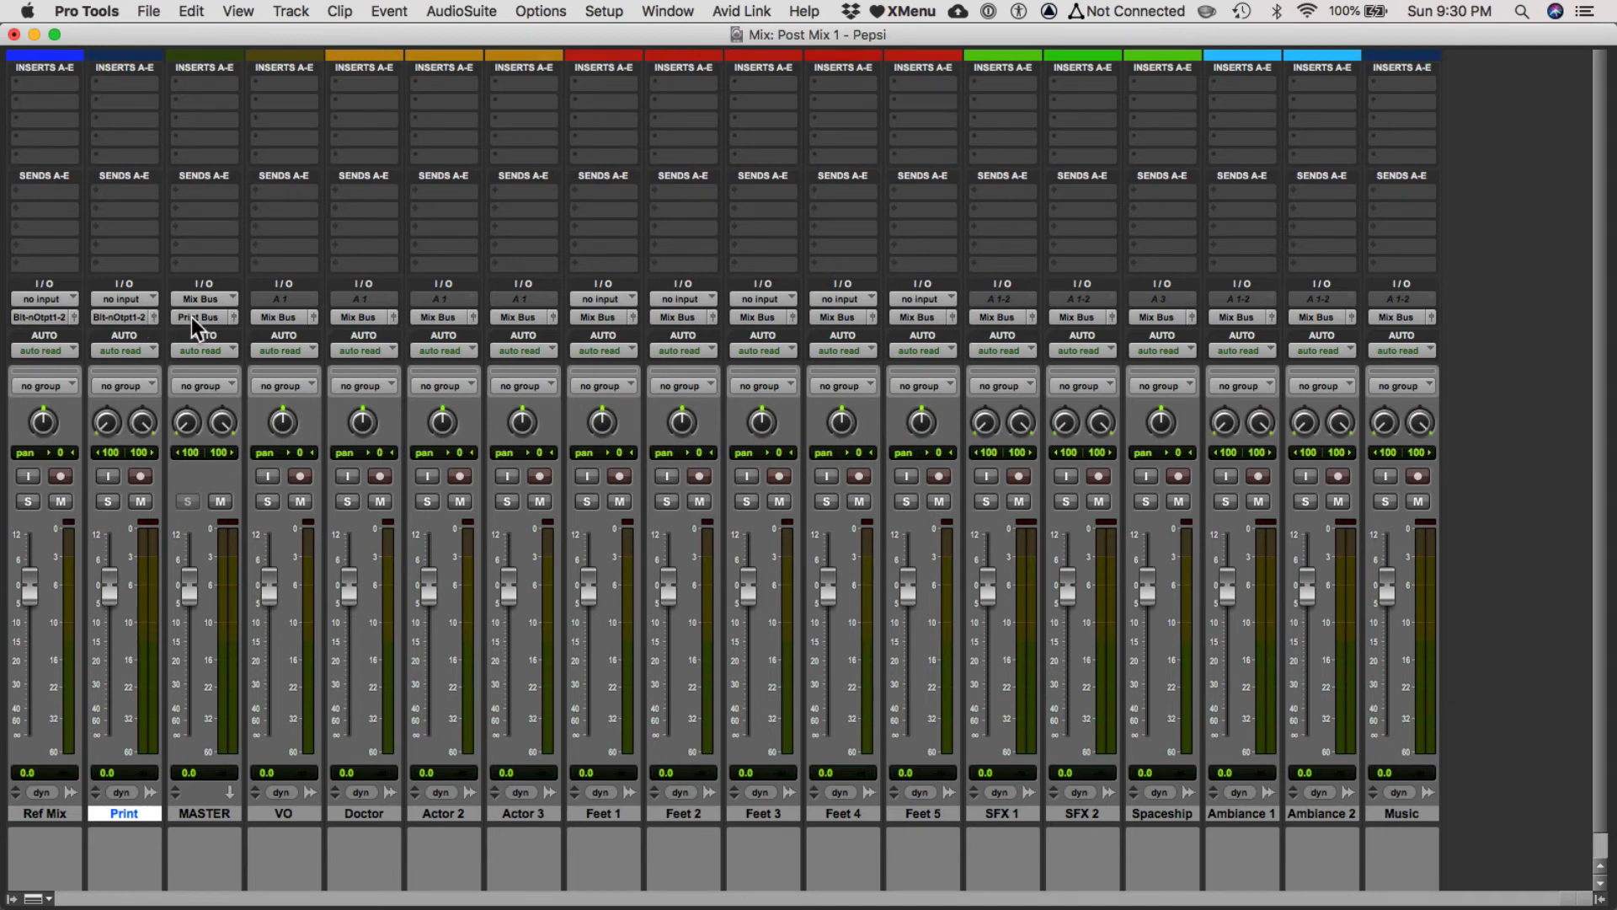
Set the Print track's input to Print Bus (Stereo) and enable its input monitoring.
{"action": "left_click", "coordinate": [125, 299]}
{"action": "mouse_move", "coordinate": [124, 293]}
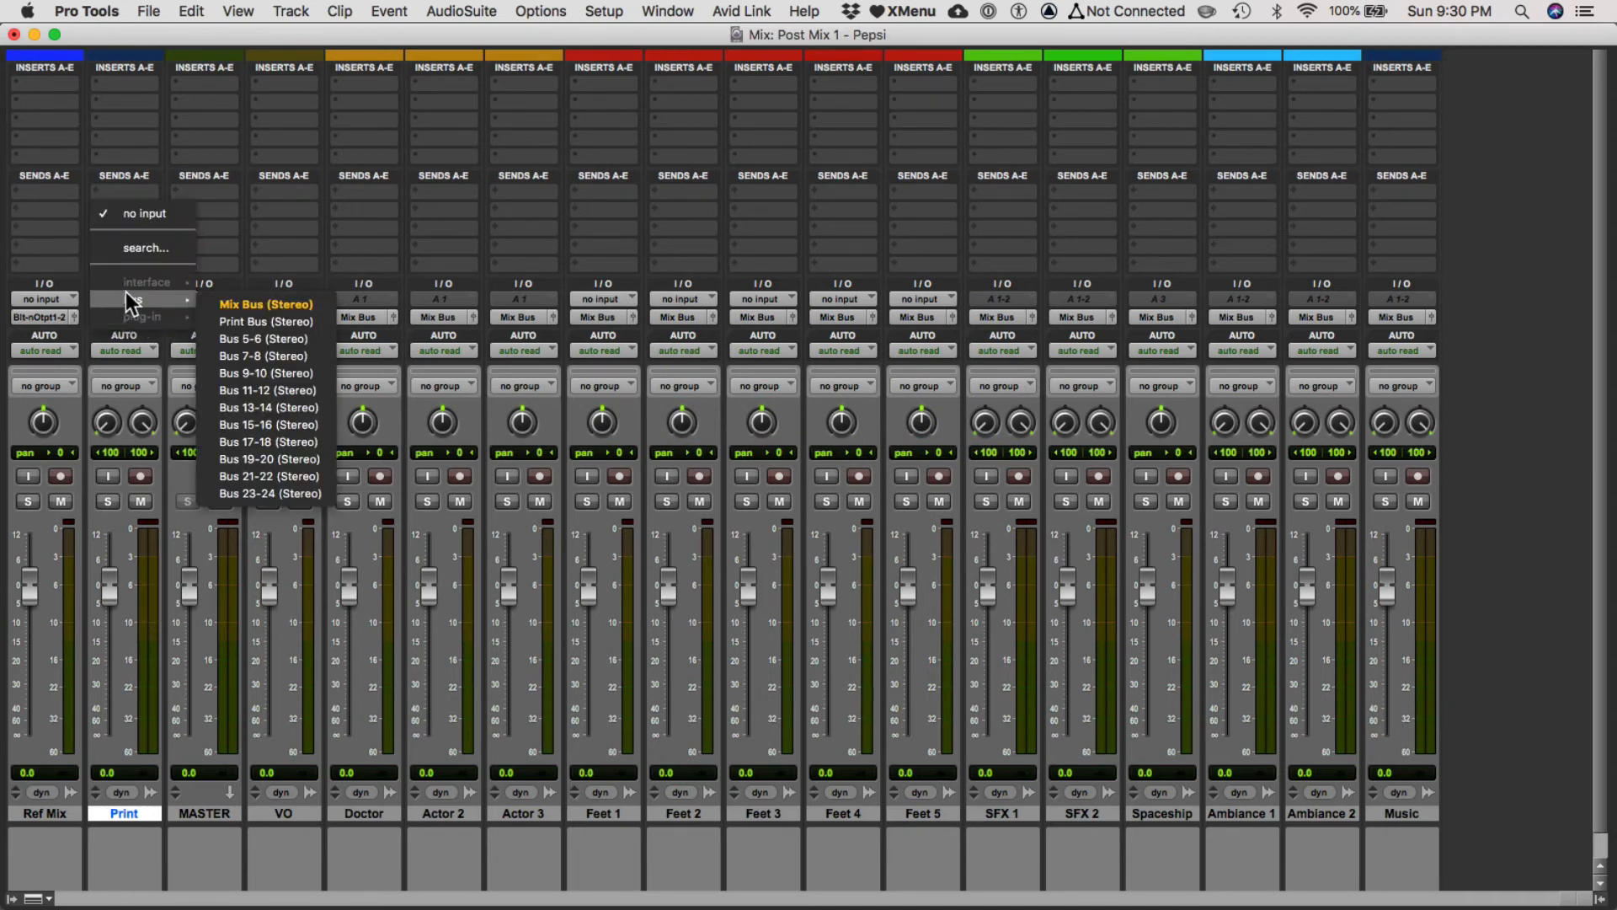
{"action": "left_click", "coordinate": [222, 316]}
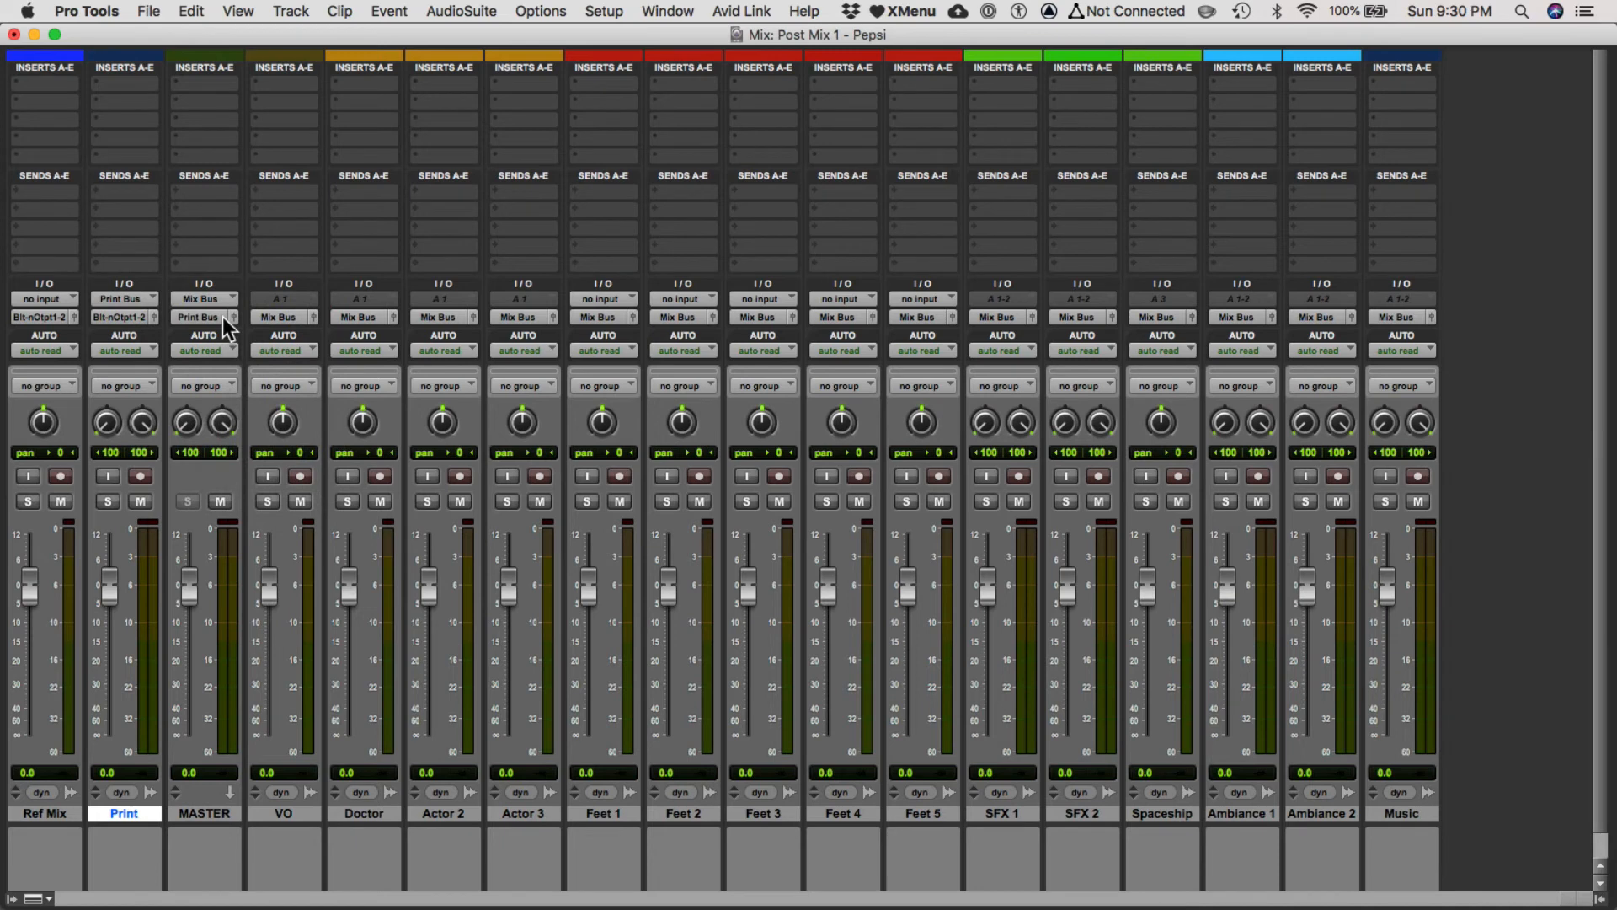
{"action": "left_click", "coordinate": [130, 315]}
{"action": "mouse_move", "coordinate": [167, 315]}
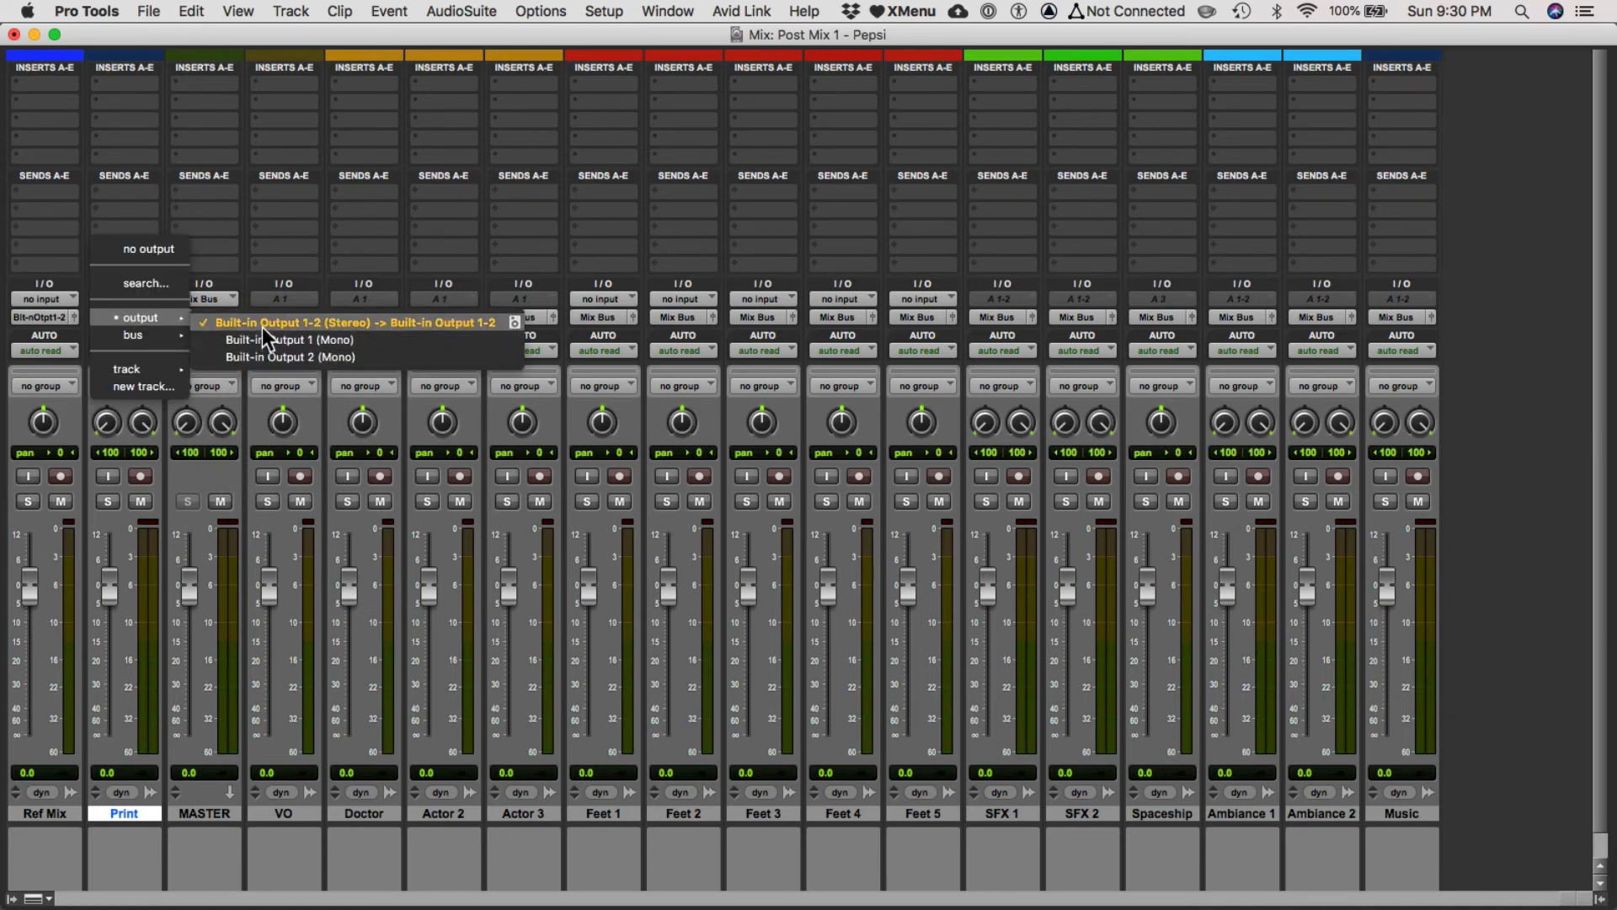
{"action": "left_click", "coordinate": [60, 302]}
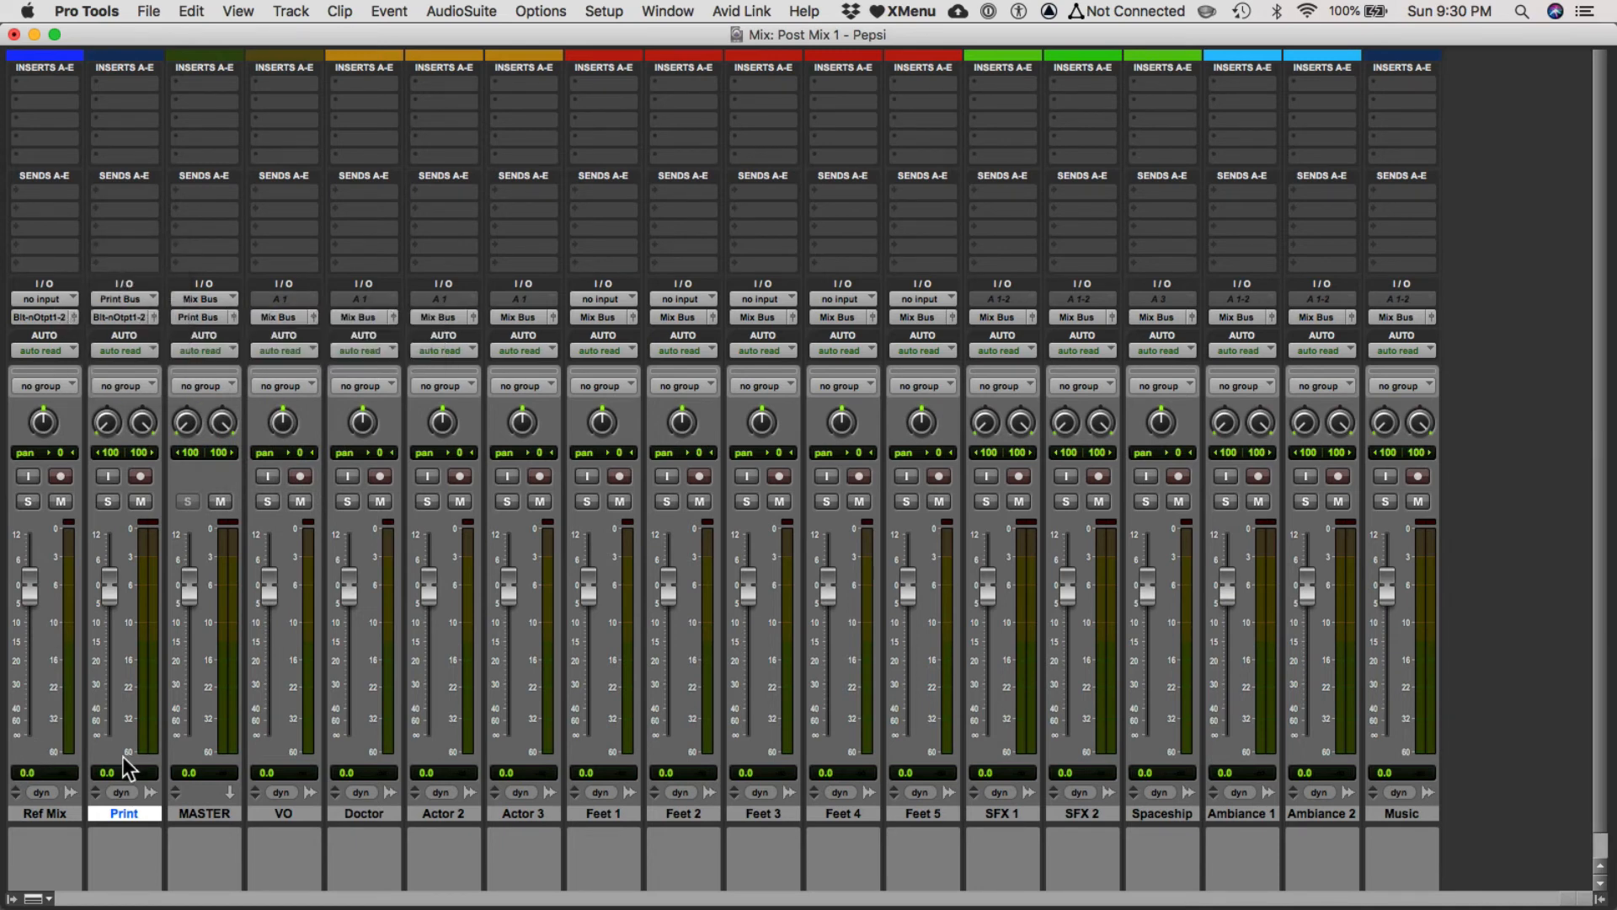
{"action": "left_click", "coordinate": [48, 813], "text": "shift"}
{"action": "left_click", "coordinate": [105, 478]}
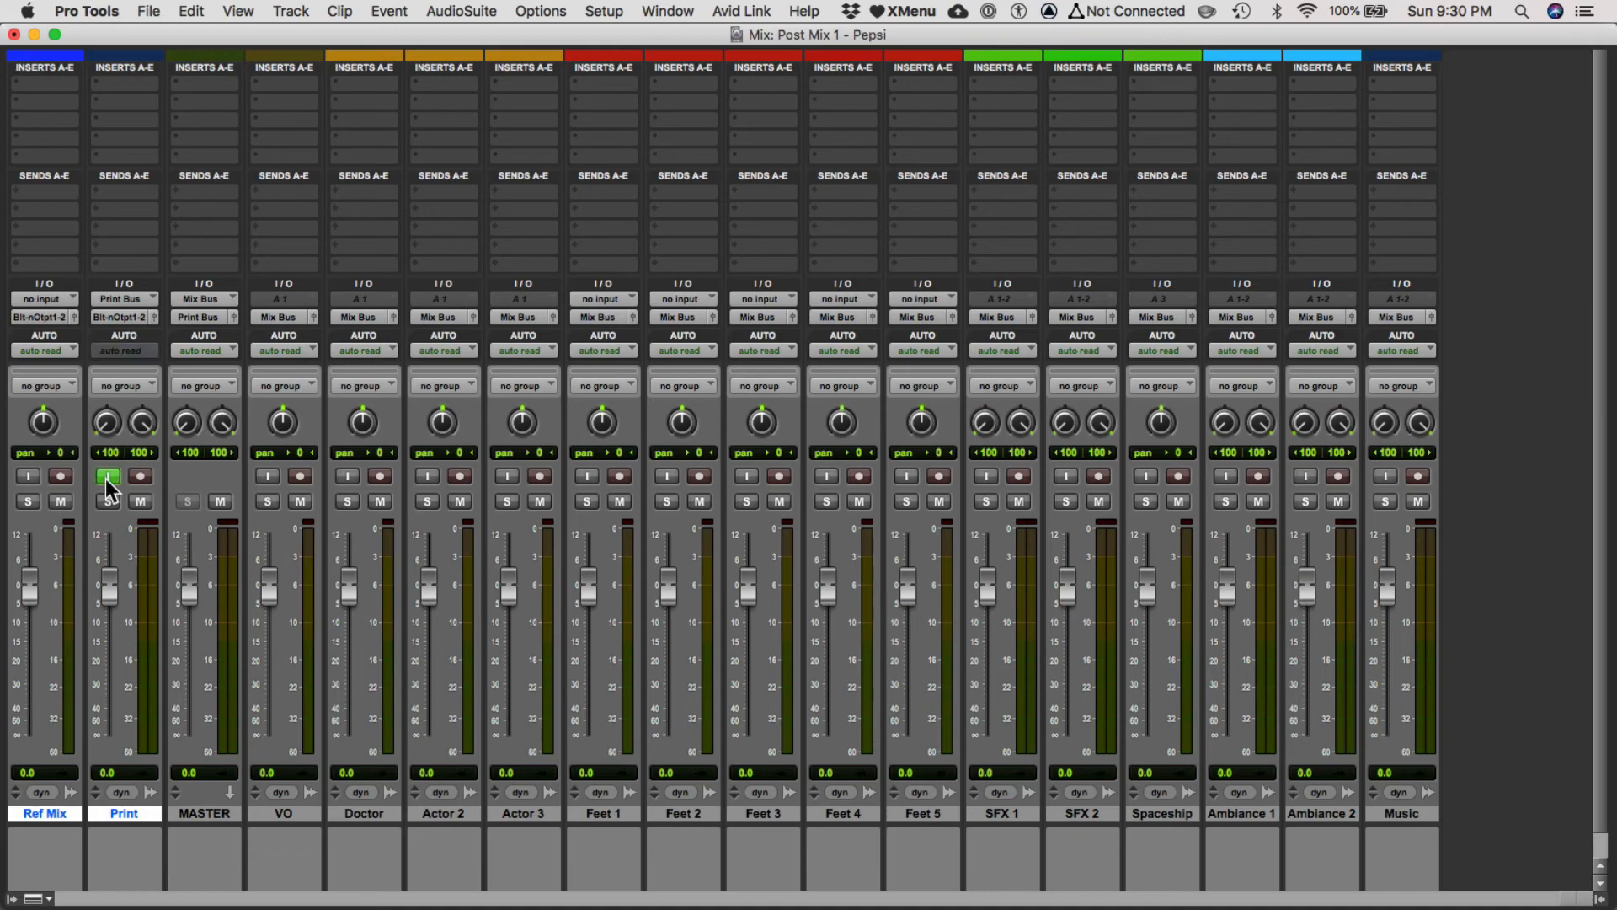
Play the session from around 16 seconds and pull the MASTER fader fully down to test the feed into Print.
{"action": "key", "text": "super+equal"}
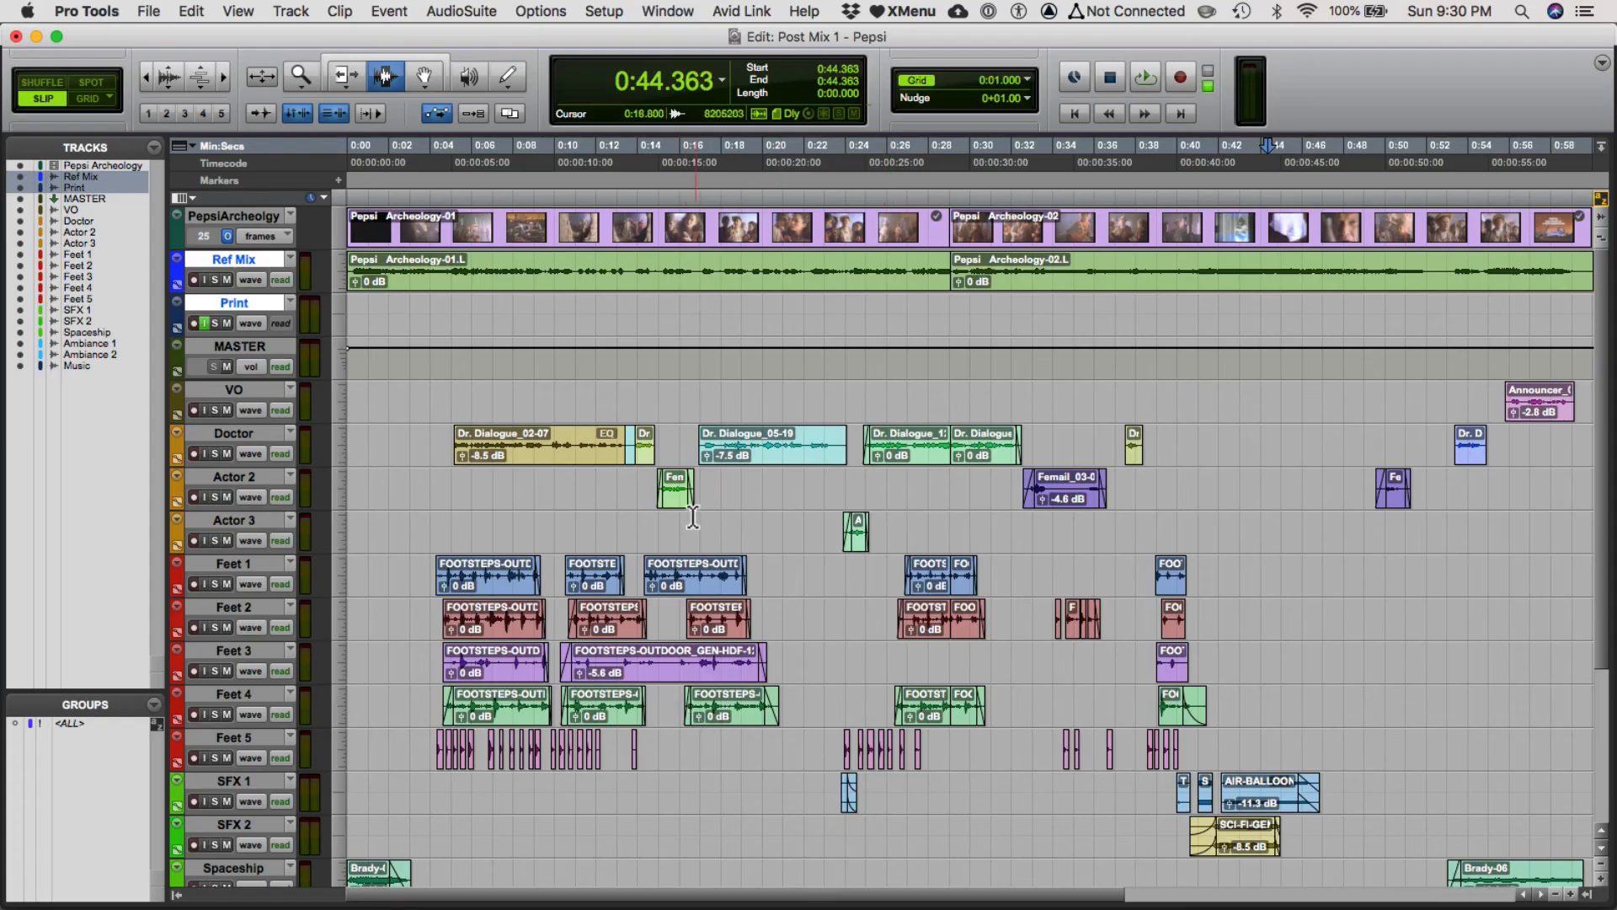
{"action": "key", "text": "super+equal"}
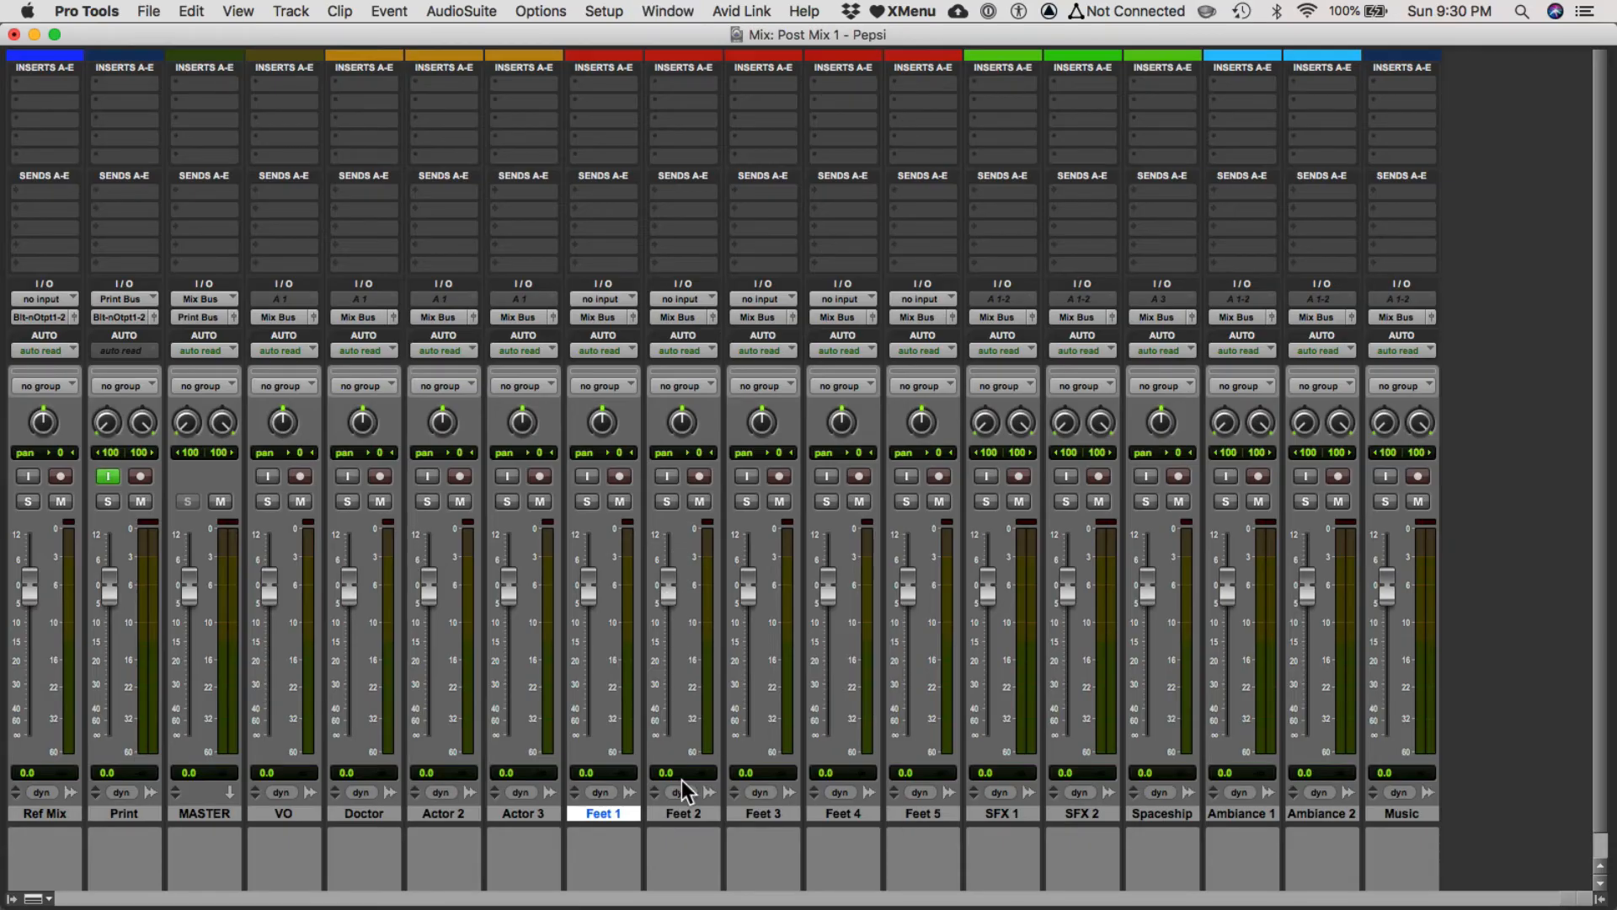
{"action": "left_click", "coordinate": [200, 808]}
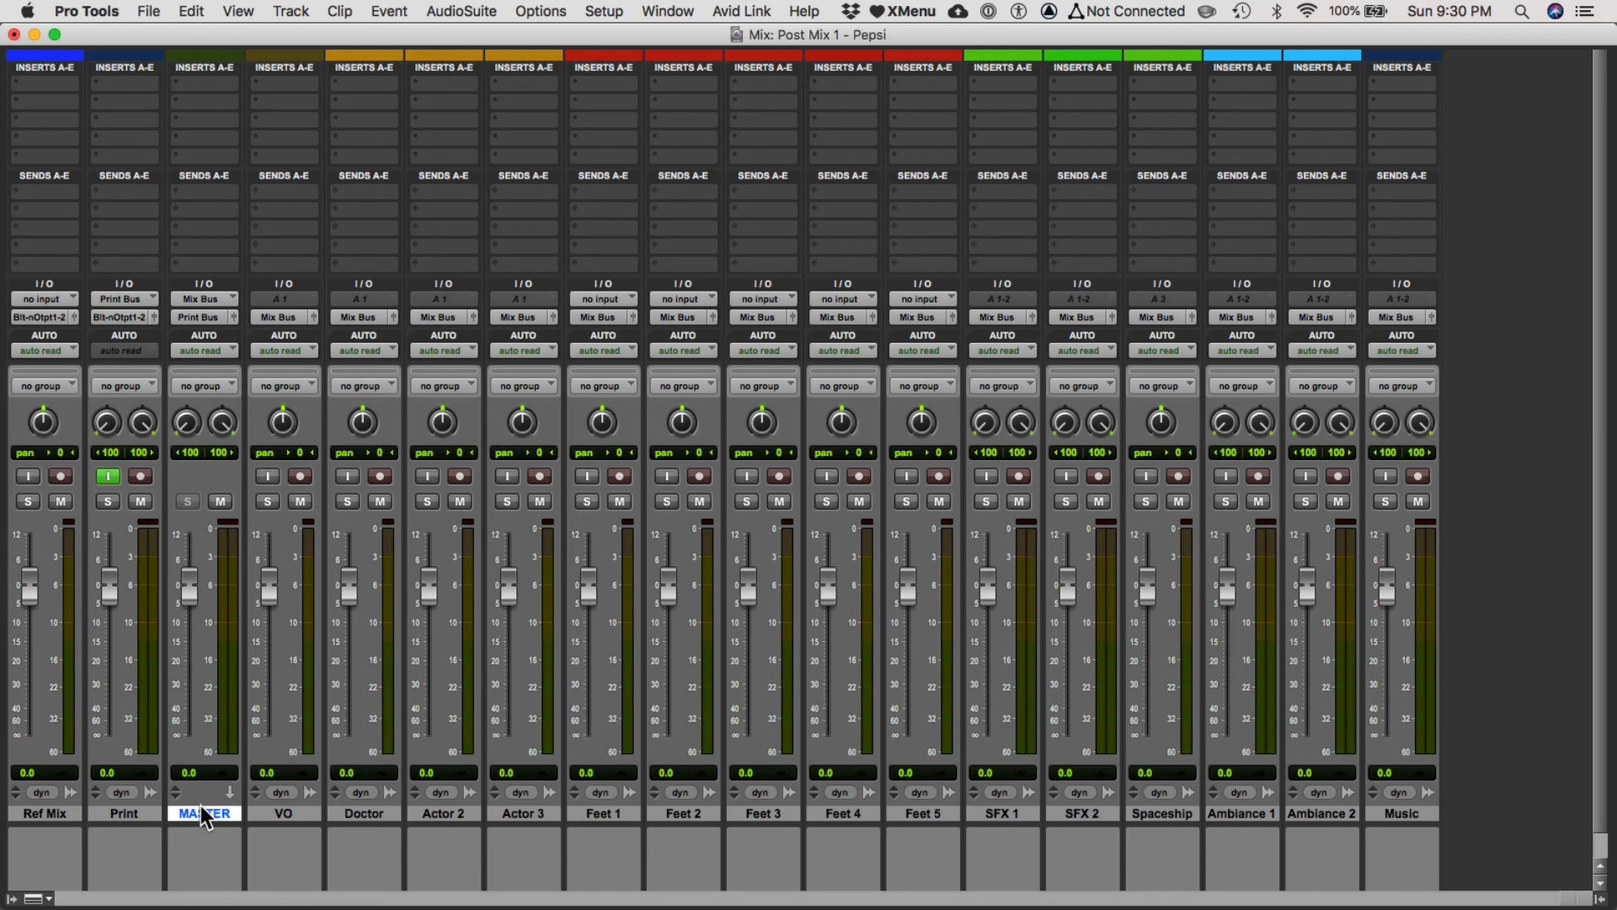
{"action": "left_click", "coordinate": [143, 815]}
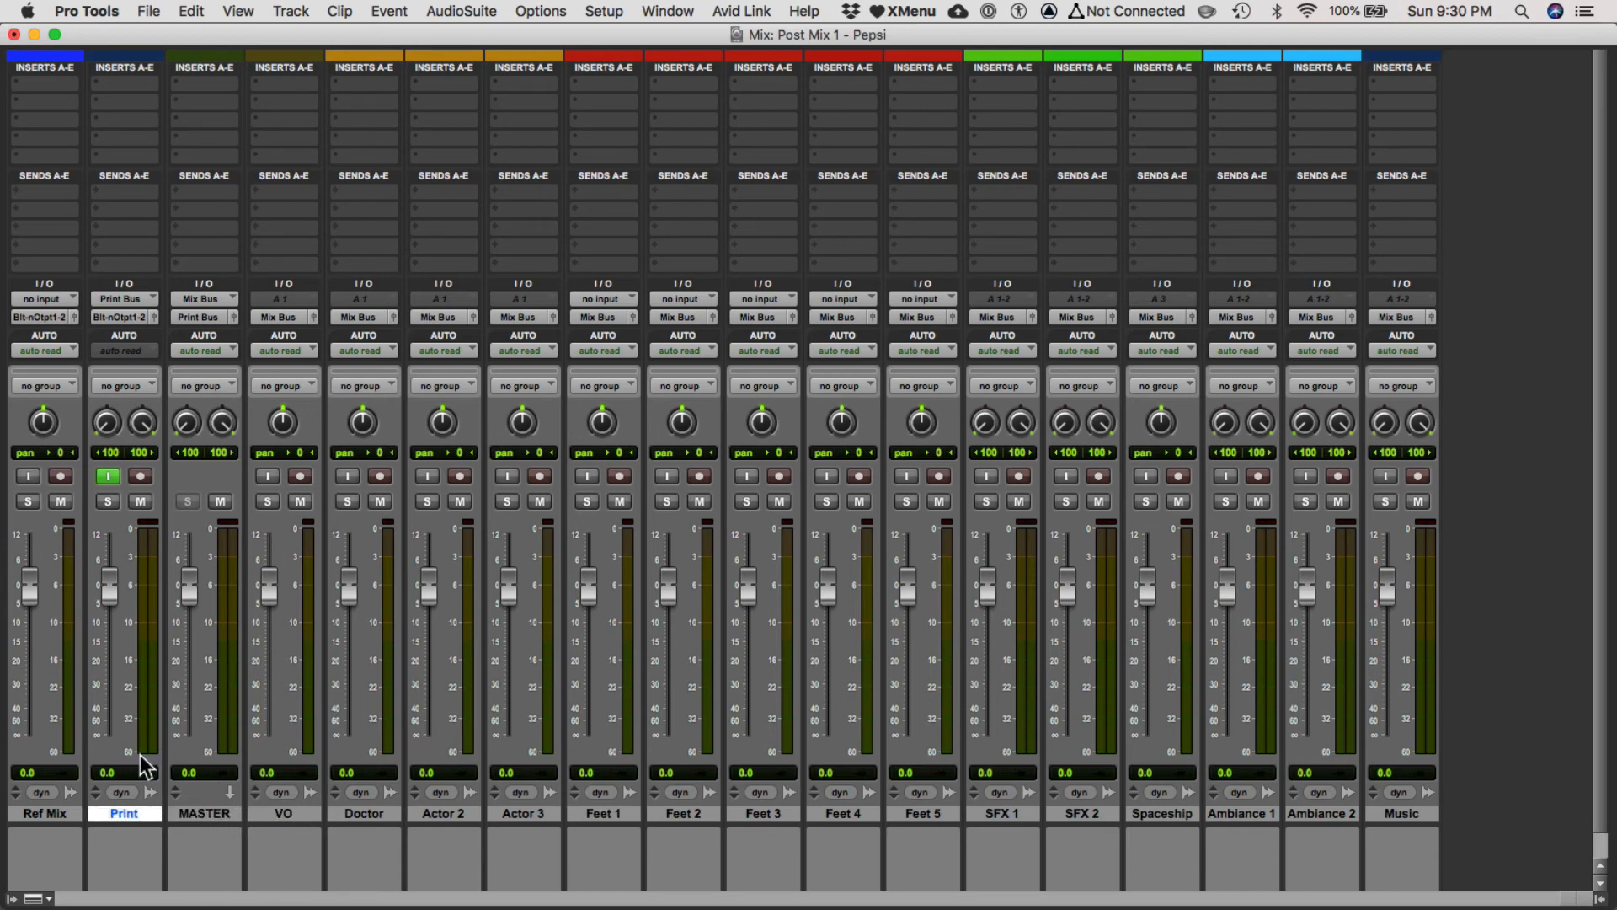
{"action": "key", "text": "space"}
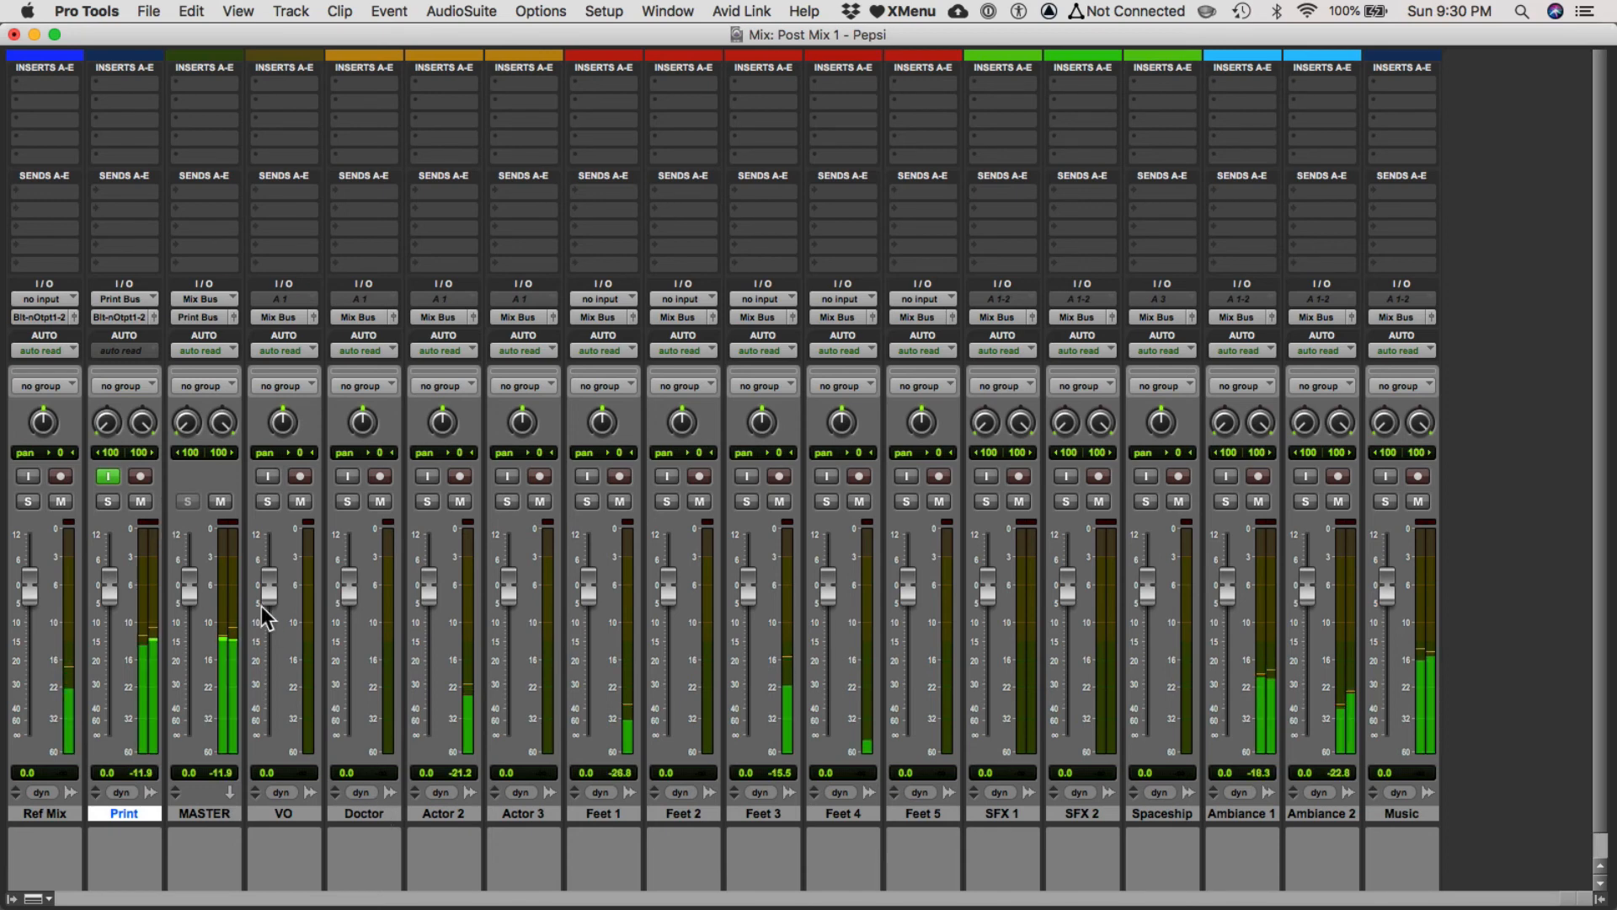
{"action": "left_click_drag", "start_coordinate": [182, 596], "coordinate": [188, 748]}
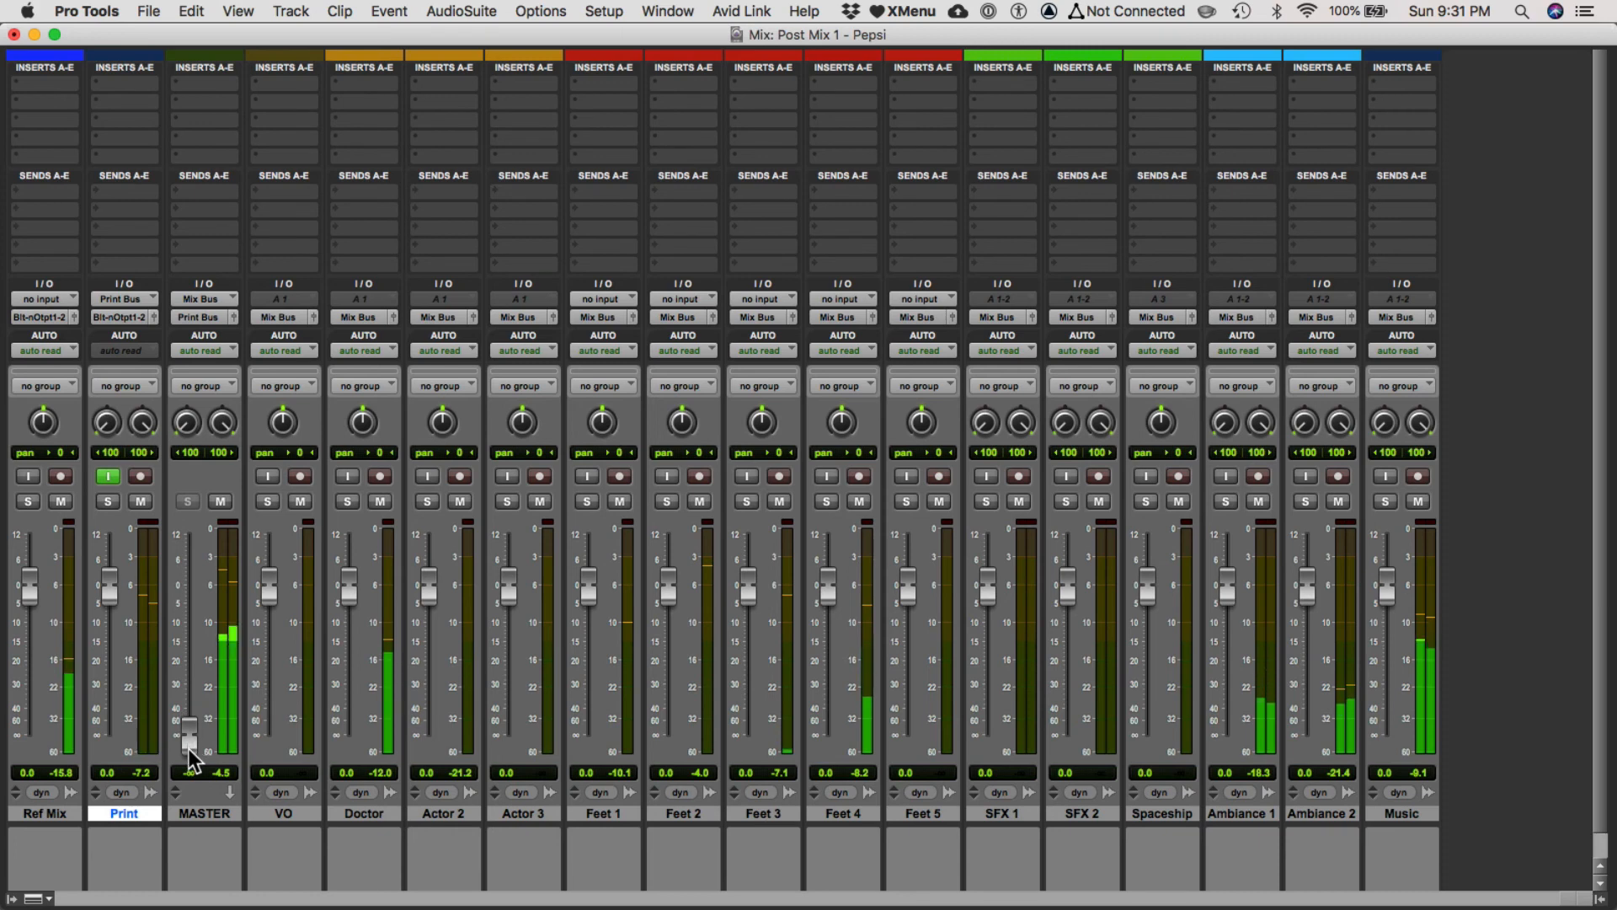
{"action": "key", "text": "space"}
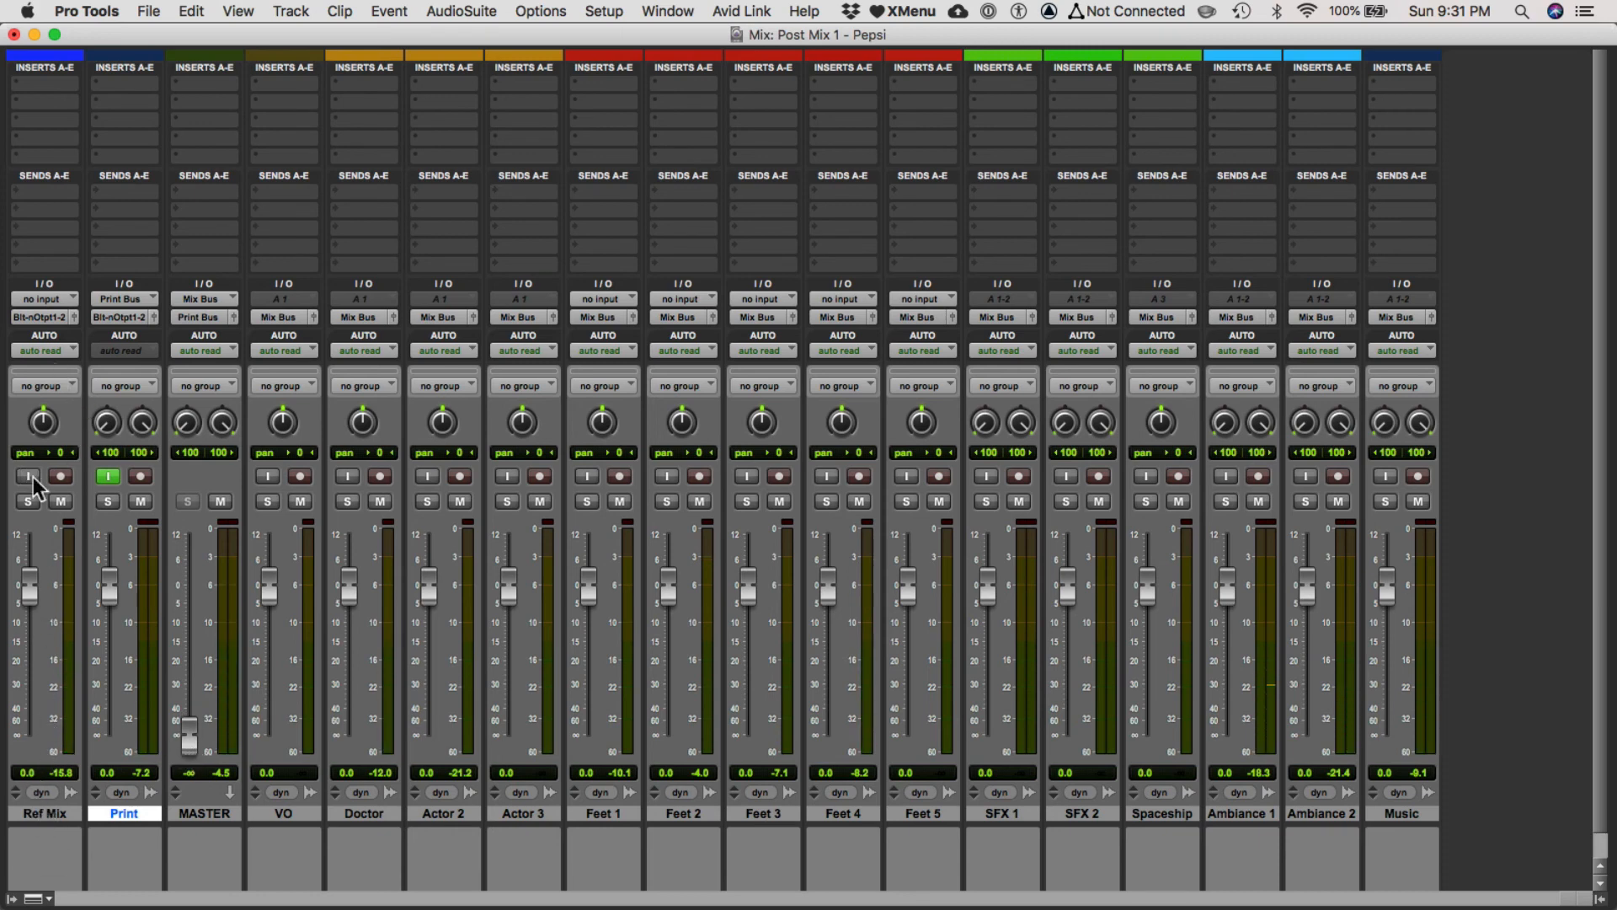
Mute the Ref Mix track and raise the MASTER fader to about -1.7 dB during playback.
{"action": "mouse_move", "coordinate": [39, 591]}
{"action": "left_mouse_down"}
{"action": "mouse_move", "coordinate": [57, 838]}
{"action": "mouse_move", "coordinate": [54, 643]}
{"action": "mouse_move", "coordinate": [30, 583]}
{"action": "left_mouse_up"}
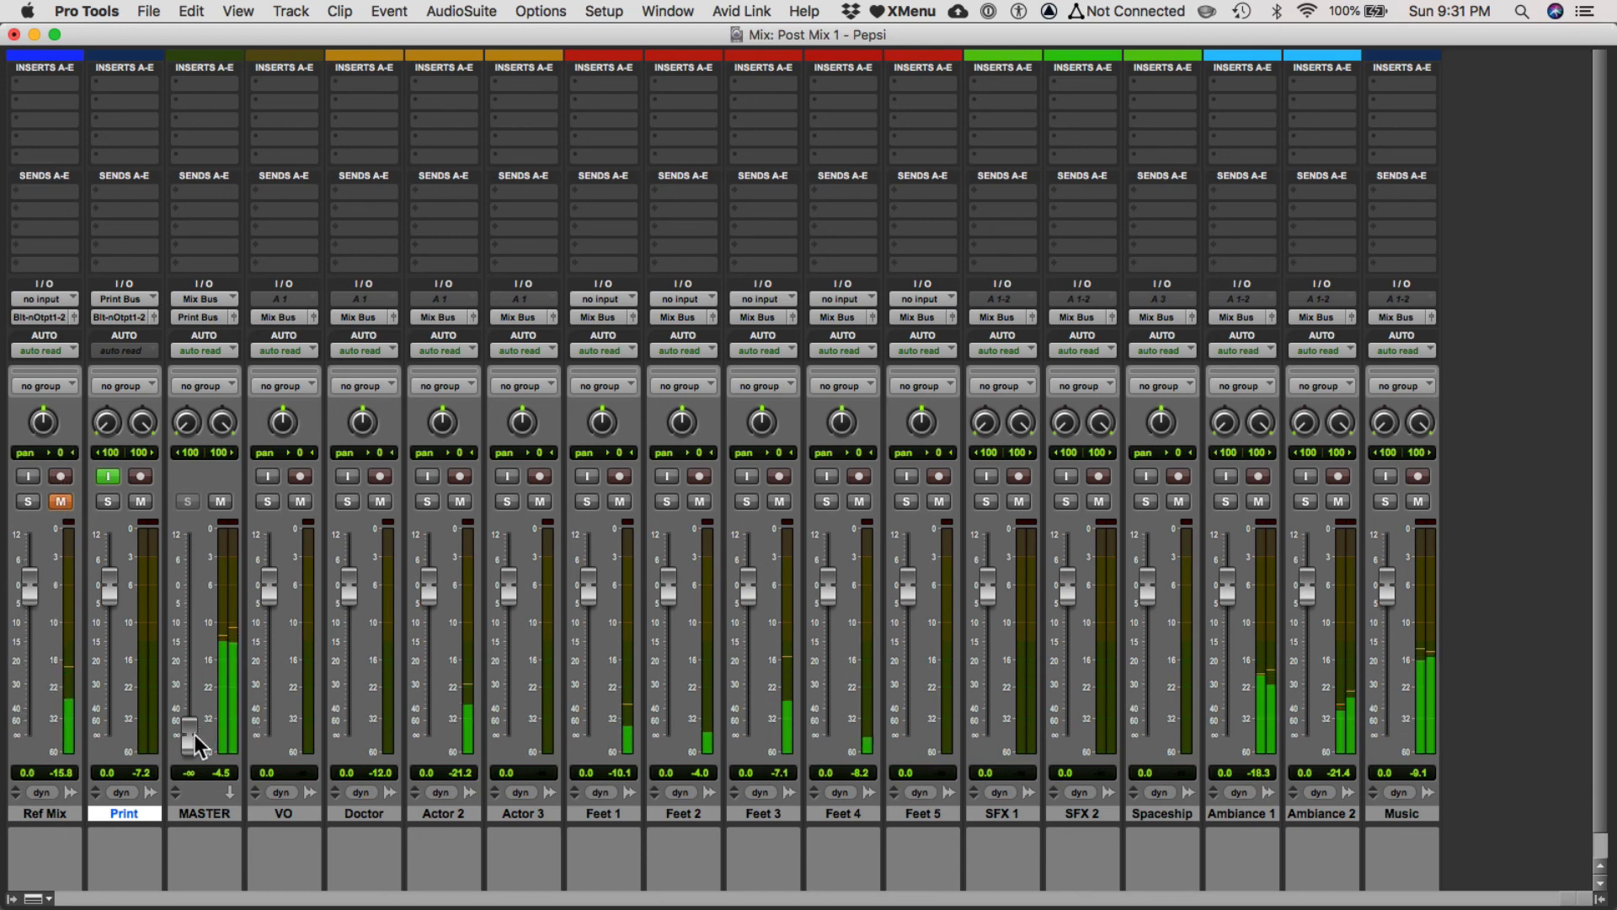
{"action": "left_click_drag", "start_coordinate": [195, 734], "coordinate": [202, 586]}
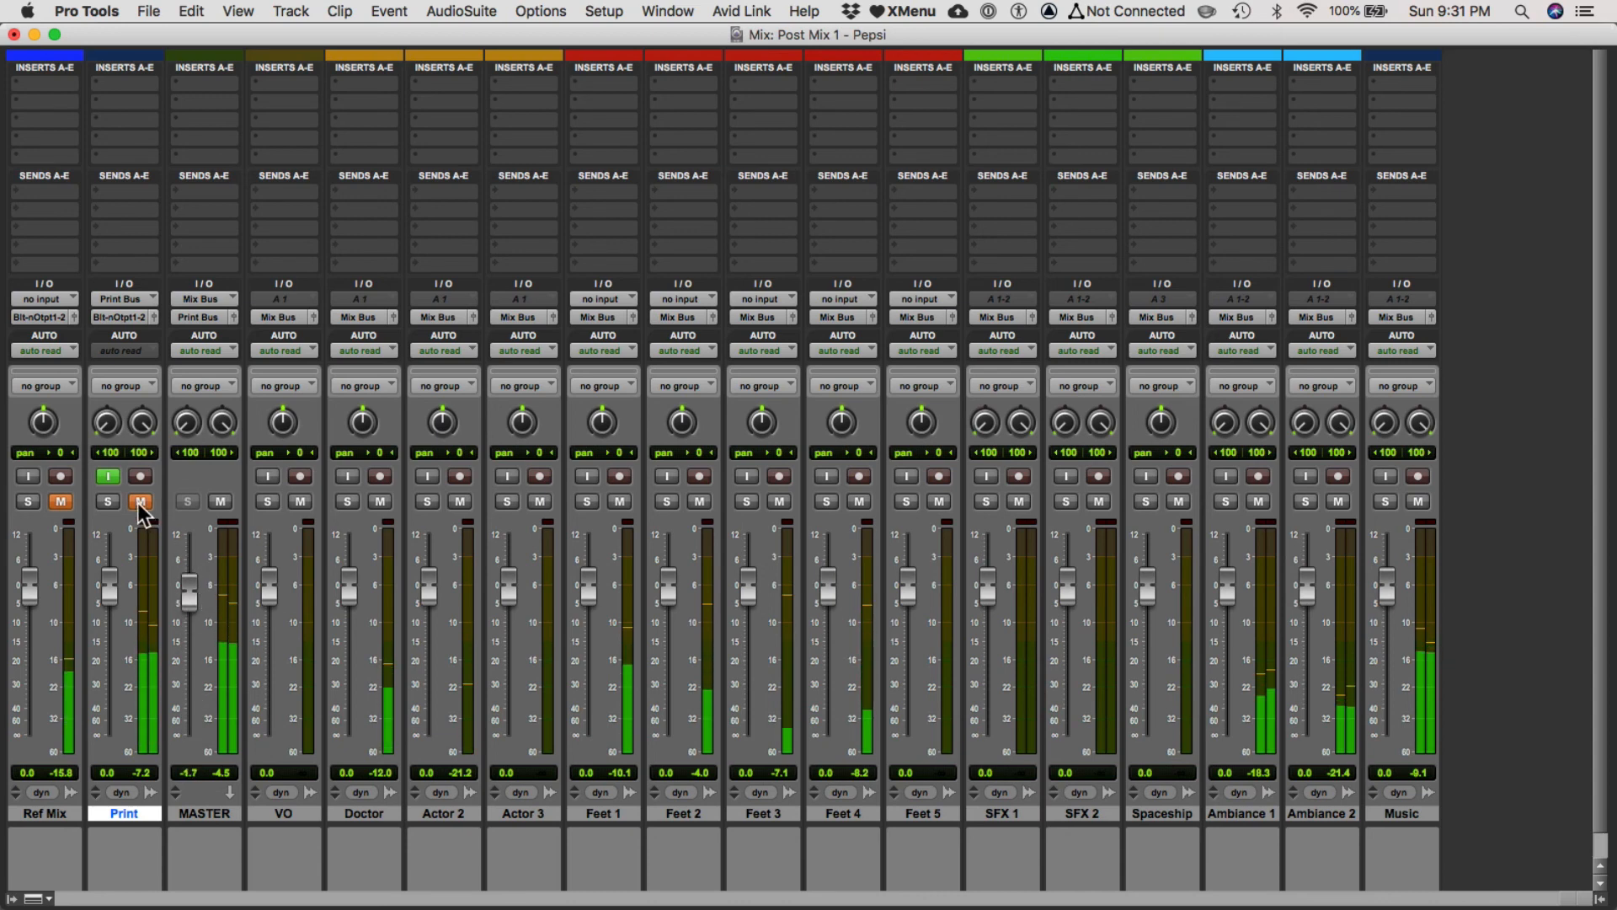
Mute the MASTER track and switch to the Edit window.
{"action": "left_click", "coordinate": [220, 501]}
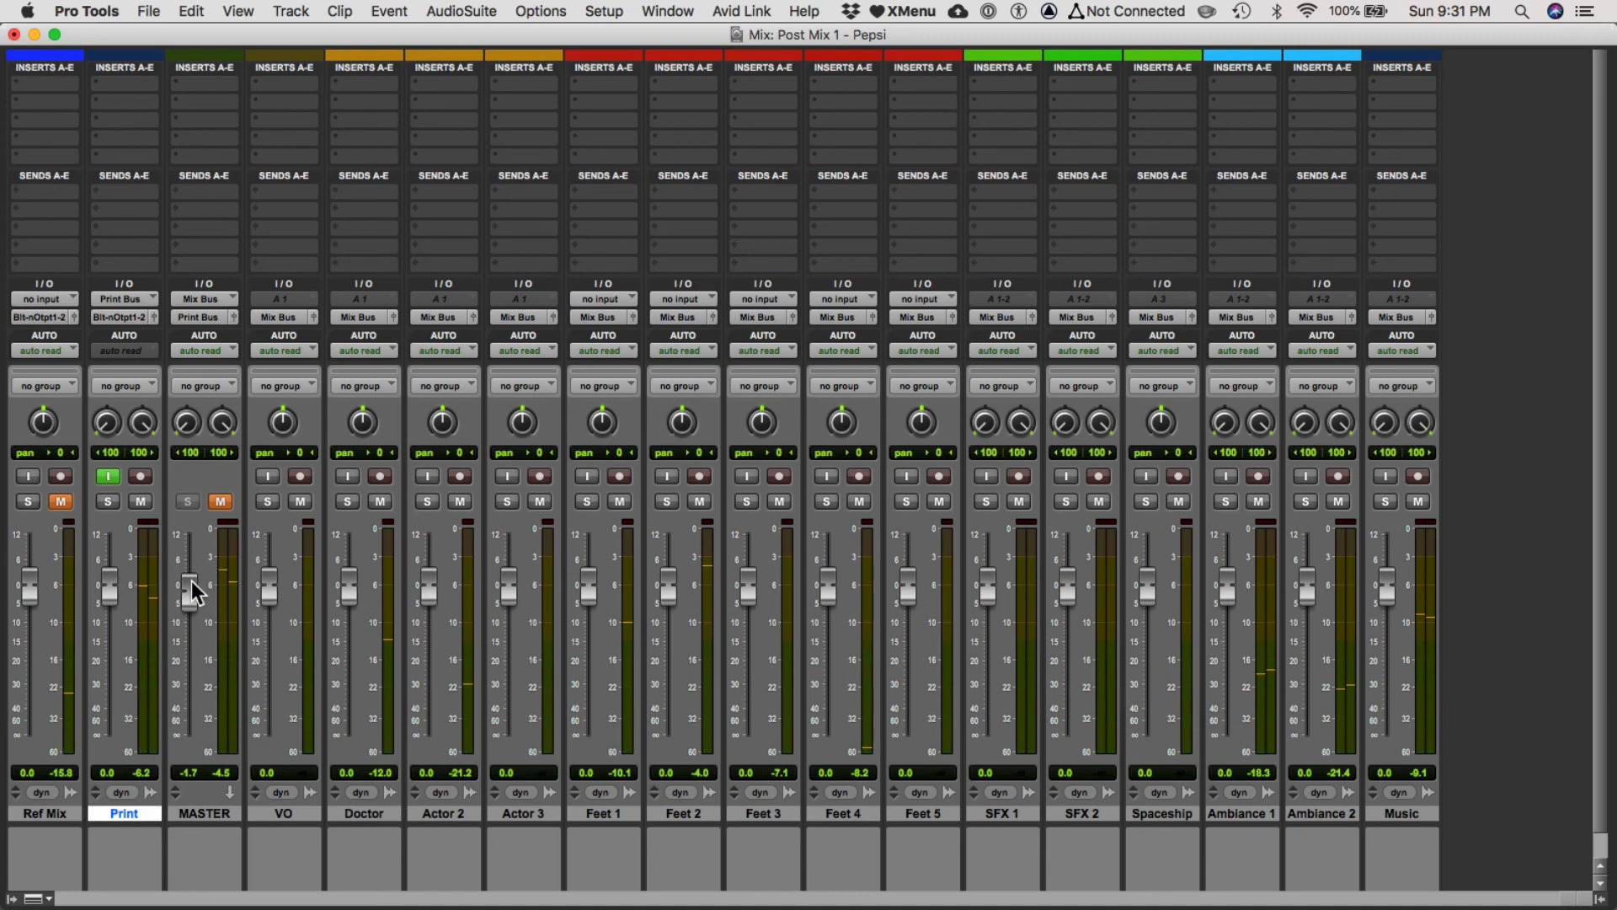
{"action": "left_click", "coordinate": [191, 581], "text": "alt"}
{"action": "key", "text": "super+equal"}
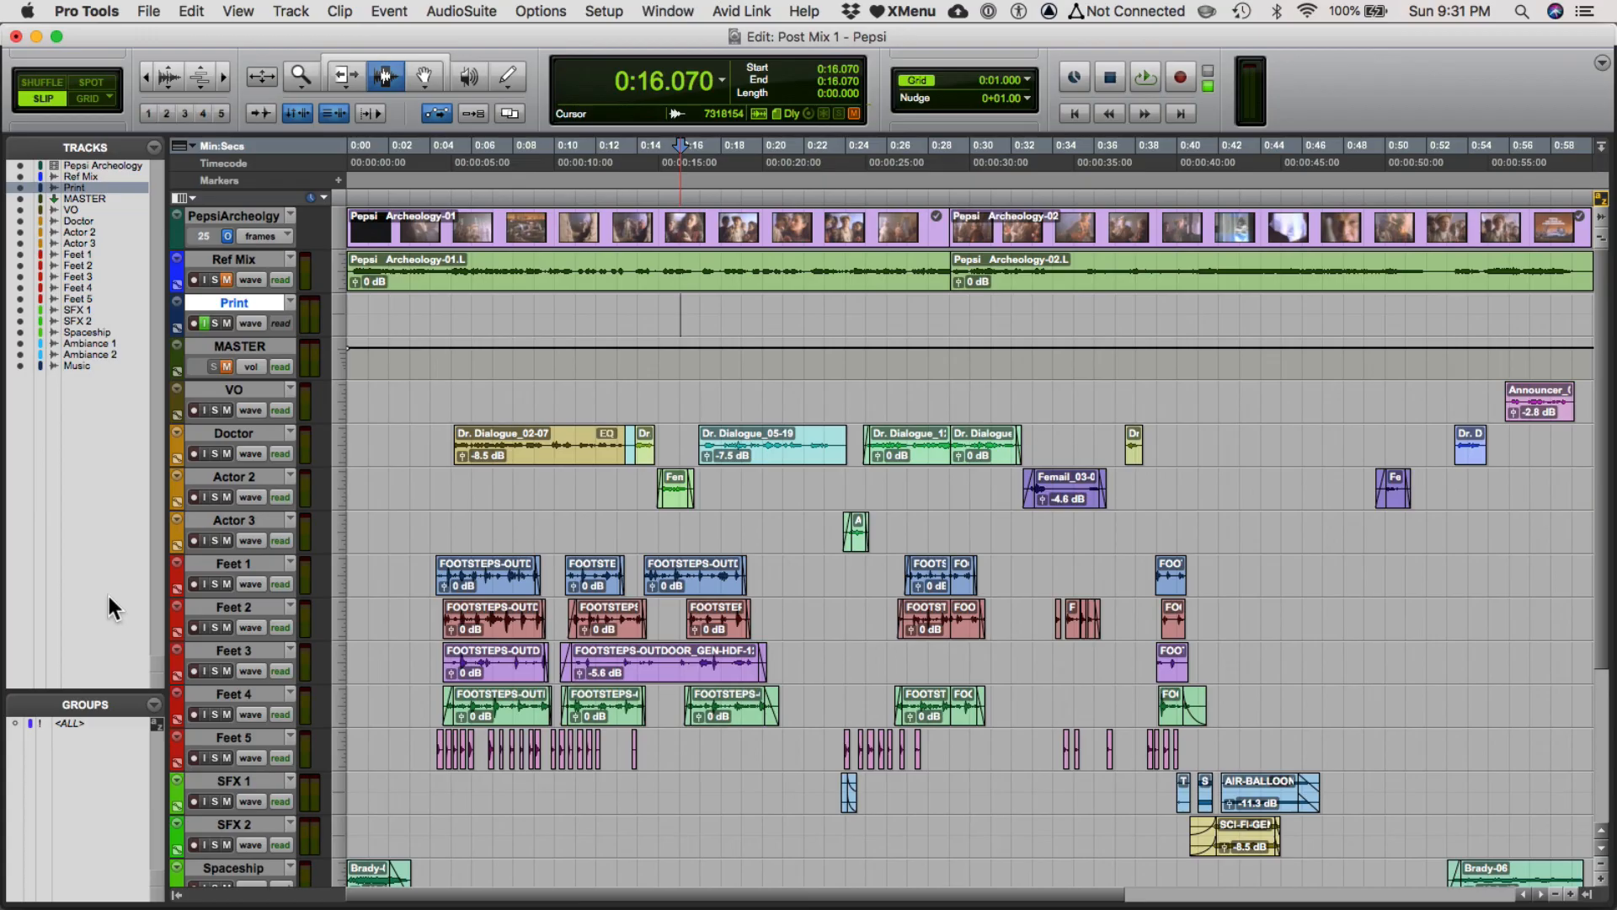